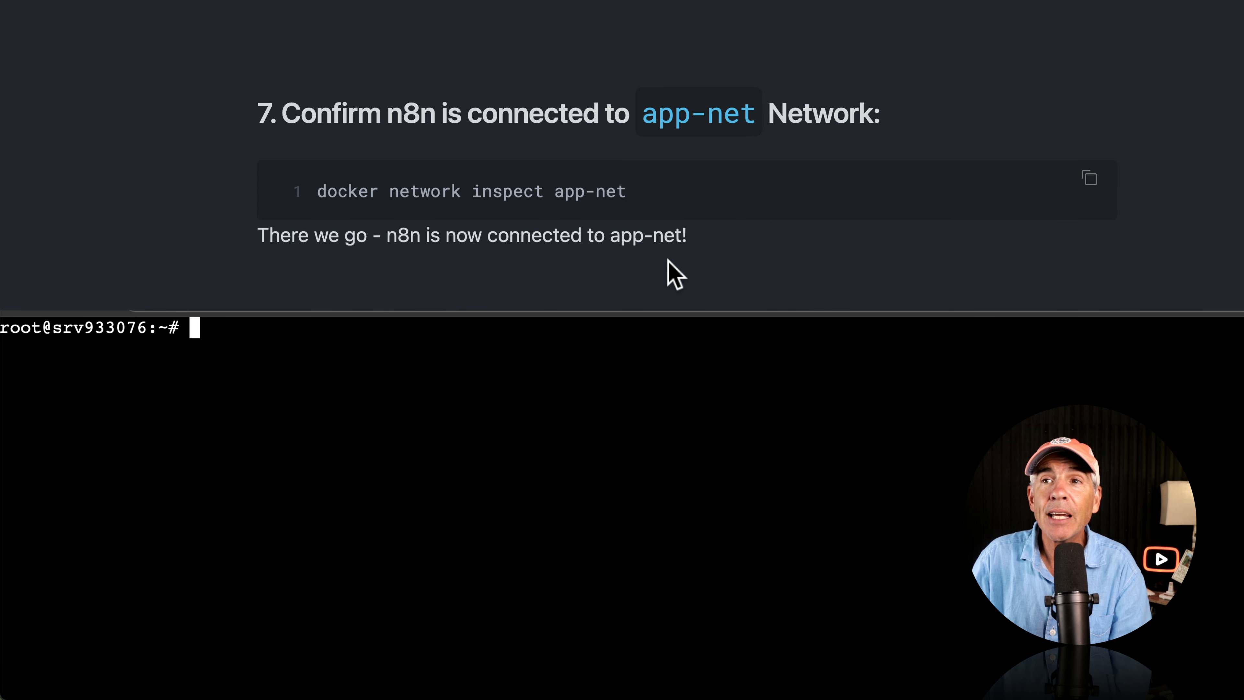
Run docker ps in the server terminal and check the names and ports of the Ollama and n8n containers.
{"action": "scroll", "coordinate": [668, 260], "scroll_direction": "down", "scroll_amount": 5}
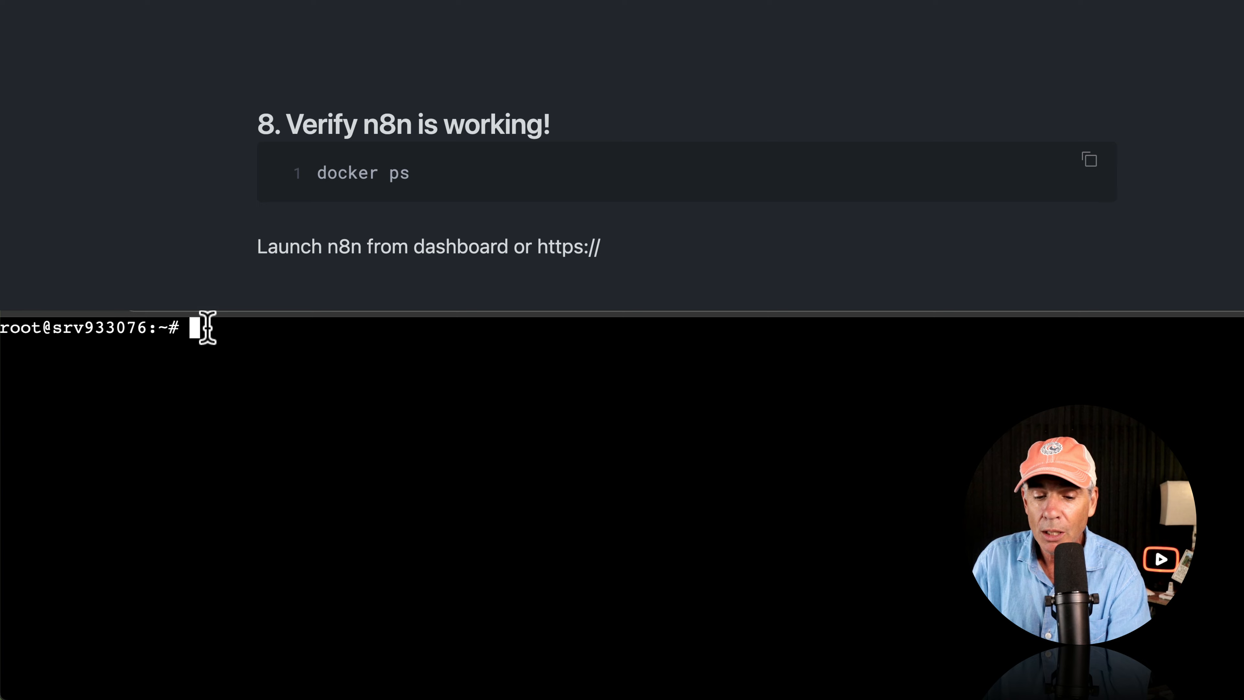
{"action": "type", "text": "docker"}
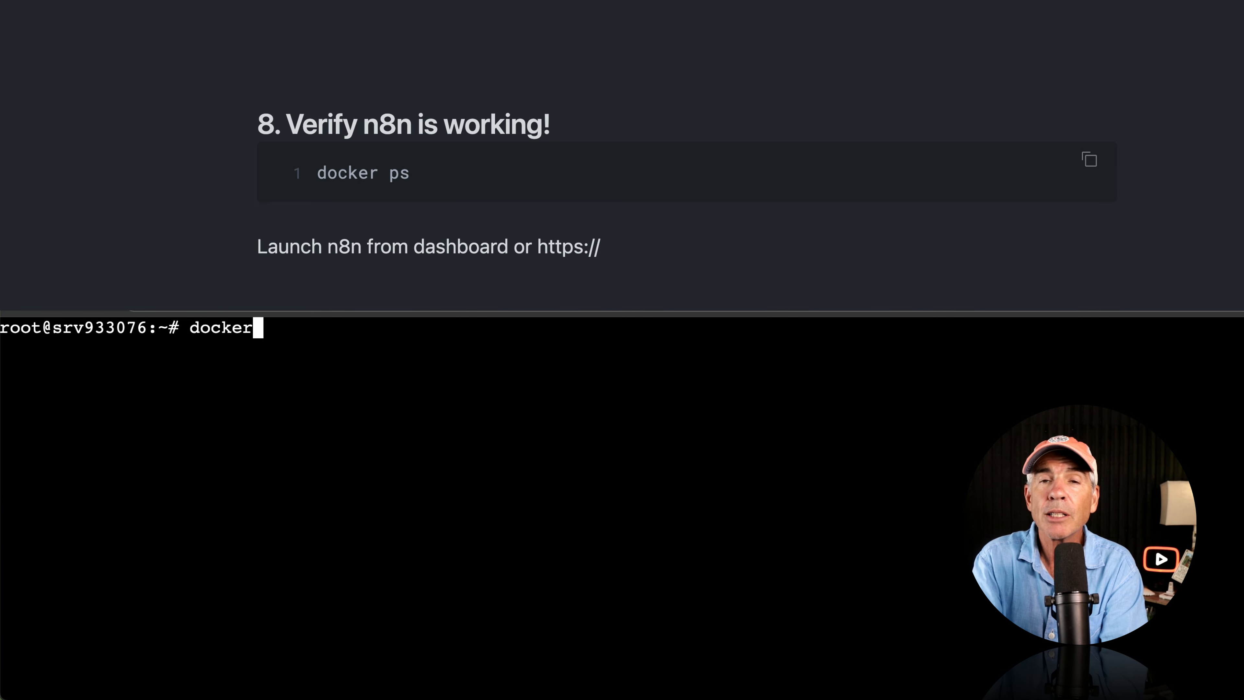
{"action": "type", "text": " ps"}
{"action": "key", "text": "Return"}
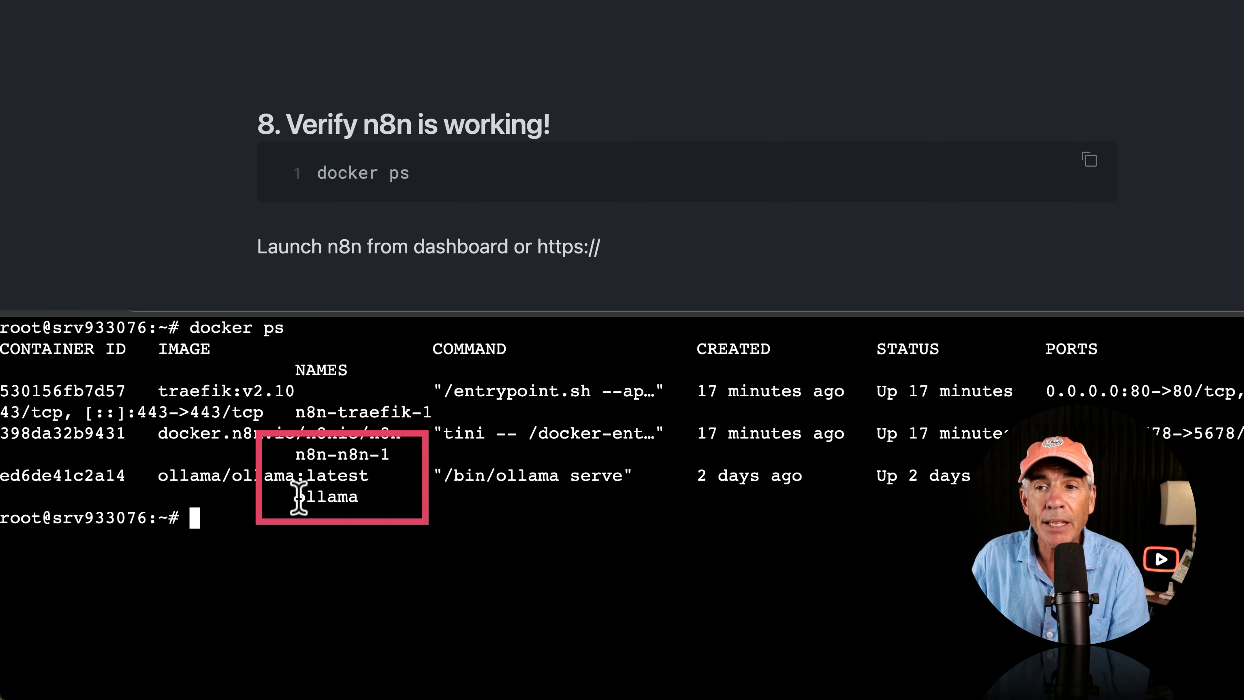
{"action": "left_click_drag", "start_coordinate": [296, 499], "coordinate": [359, 498]}
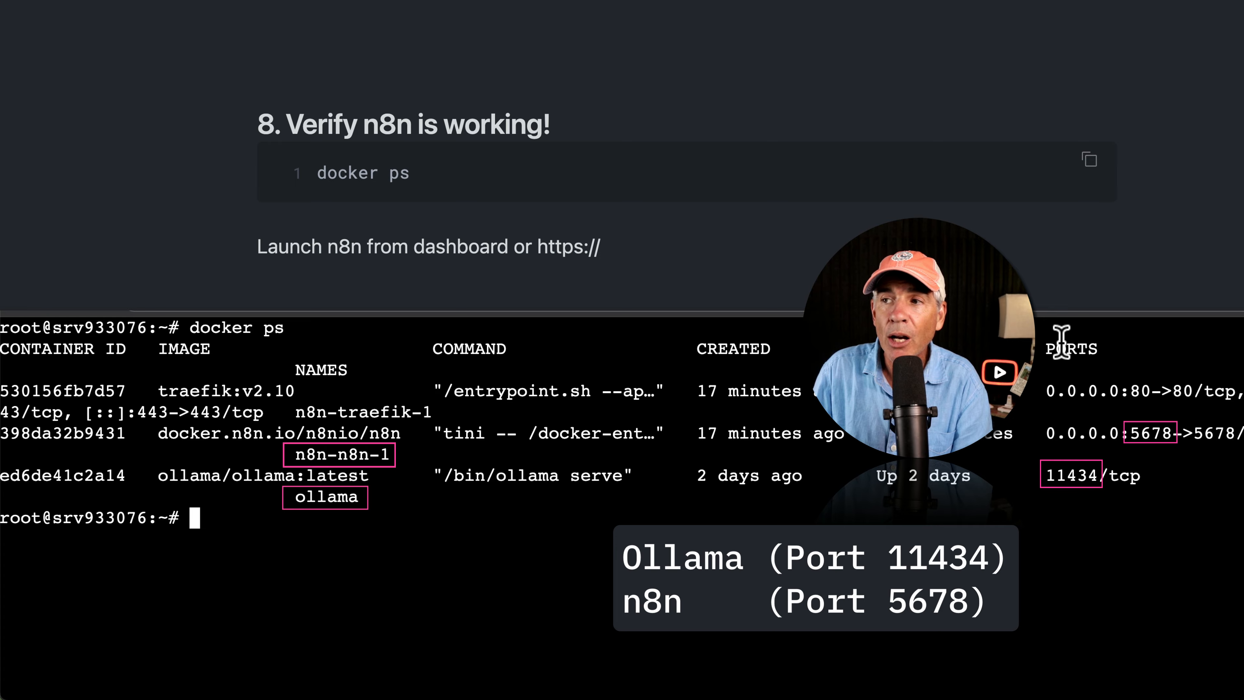
{"action": "left_click_drag", "start_coordinate": [1048, 475], "coordinate": [1097, 475]}
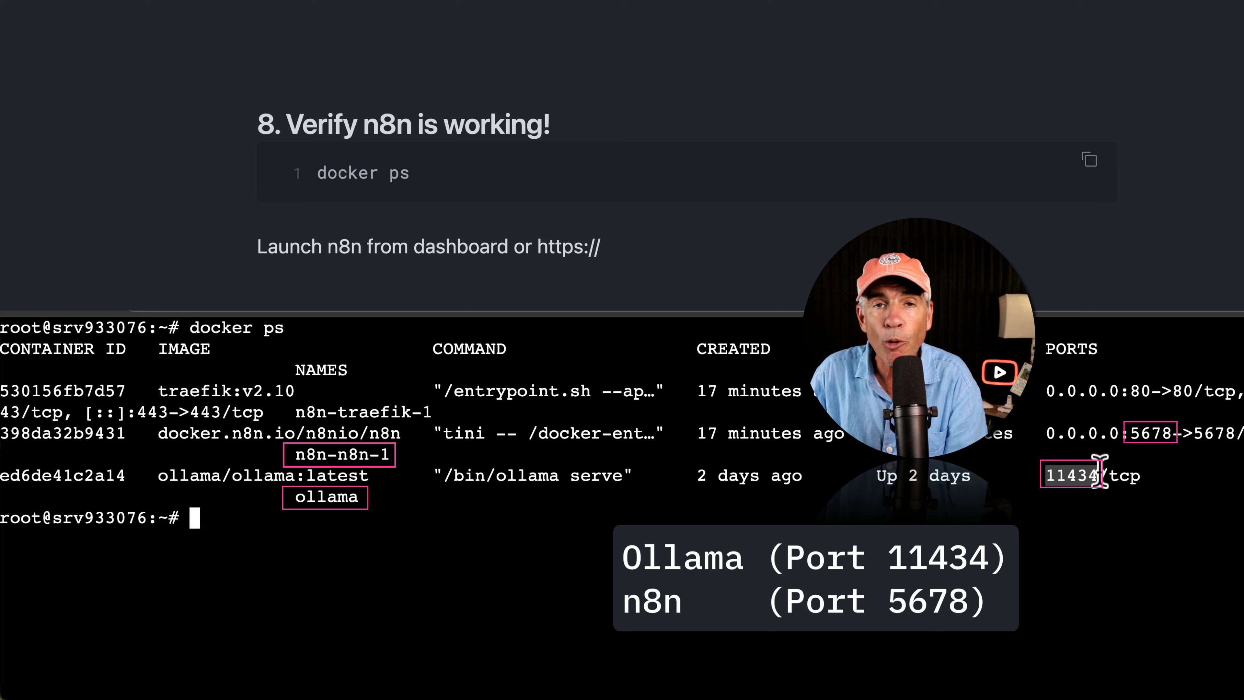
{"action": "left_click", "coordinate": [1077, 499]}
{"action": "left_click_drag", "start_coordinate": [1128, 432], "coordinate": [1166, 434]}
{"action": "left_click", "coordinate": [1168, 434]}
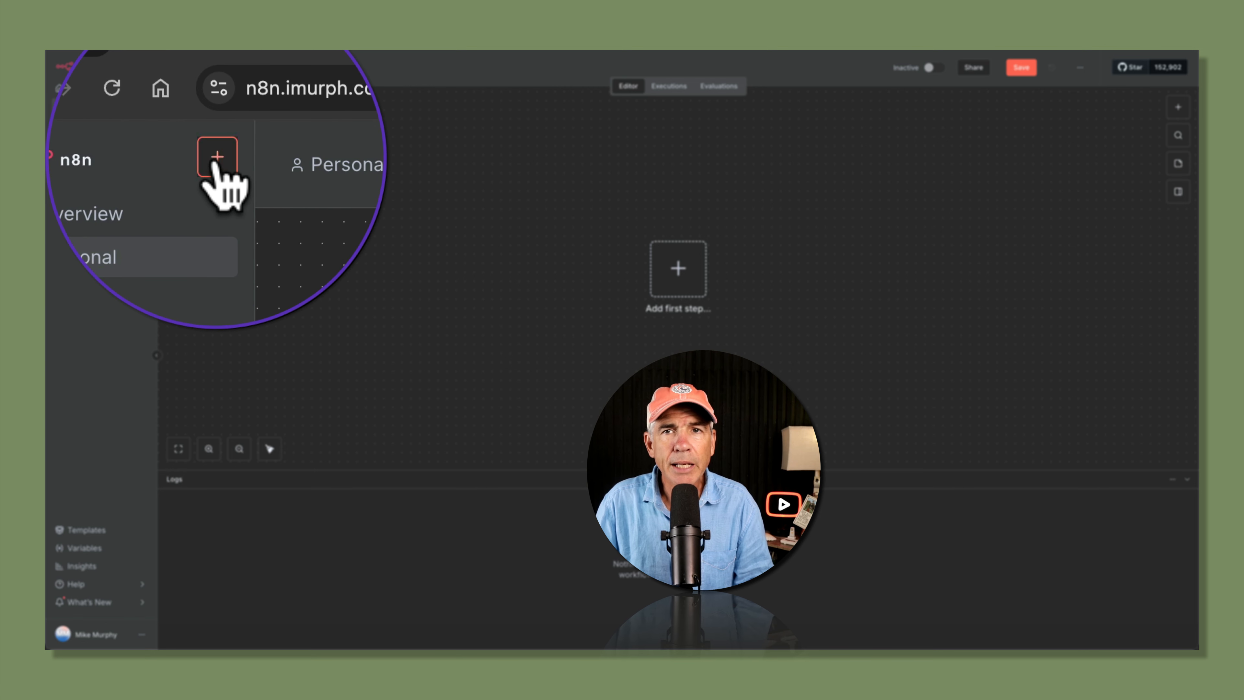
Create a new n8n workflow and add a Manual Trigger as its first step.
{"action": "left_click", "coordinate": [217, 161]}
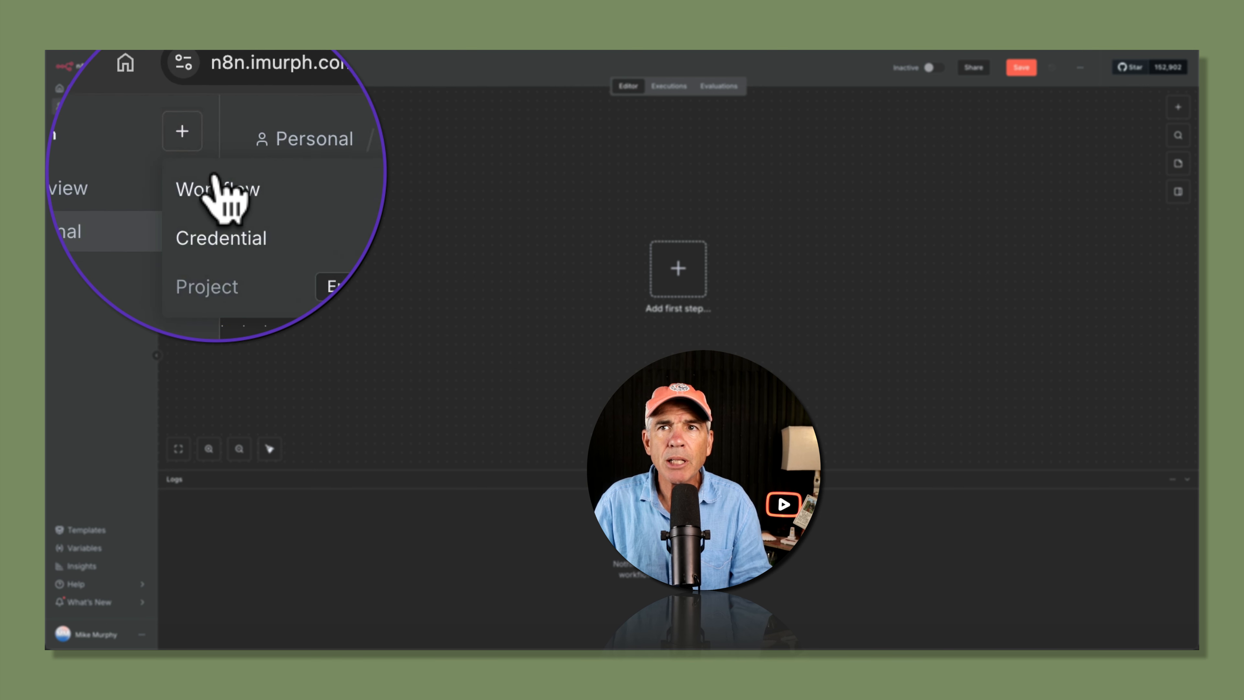
{"action": "left_click", "coordinate": [218, 189]}
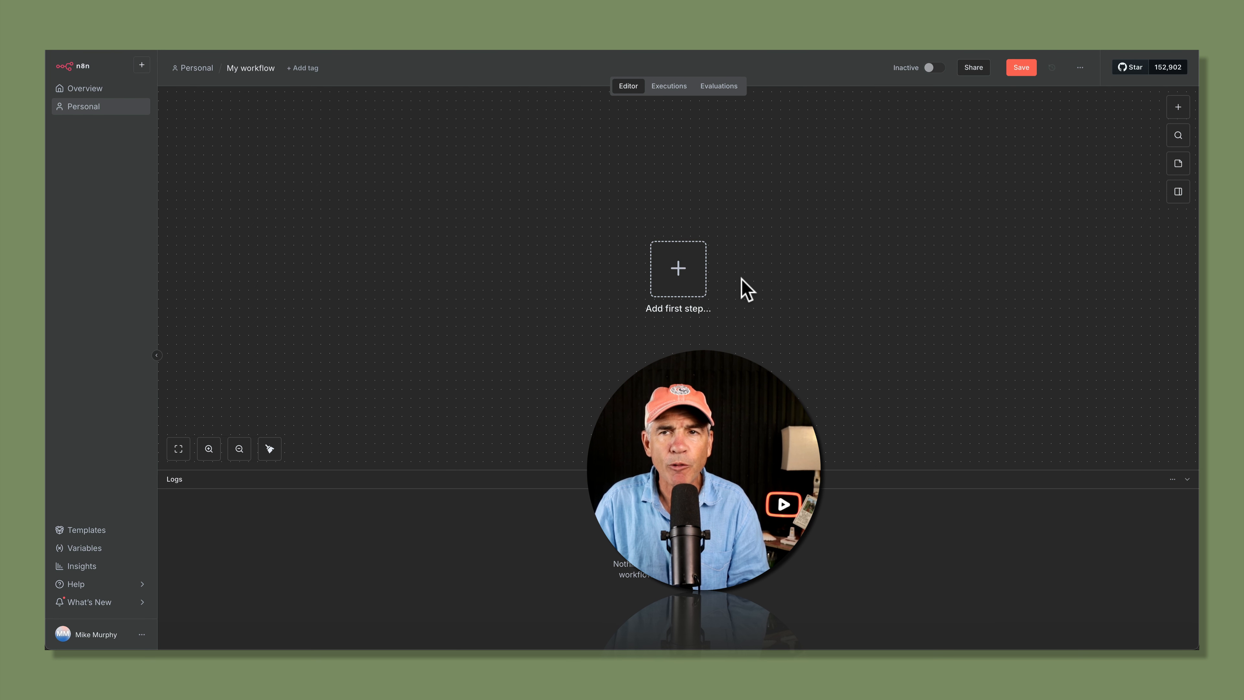
{"action": "left_click", "coordinate": [678, 268]}
{"action": "type", "text": "m"}
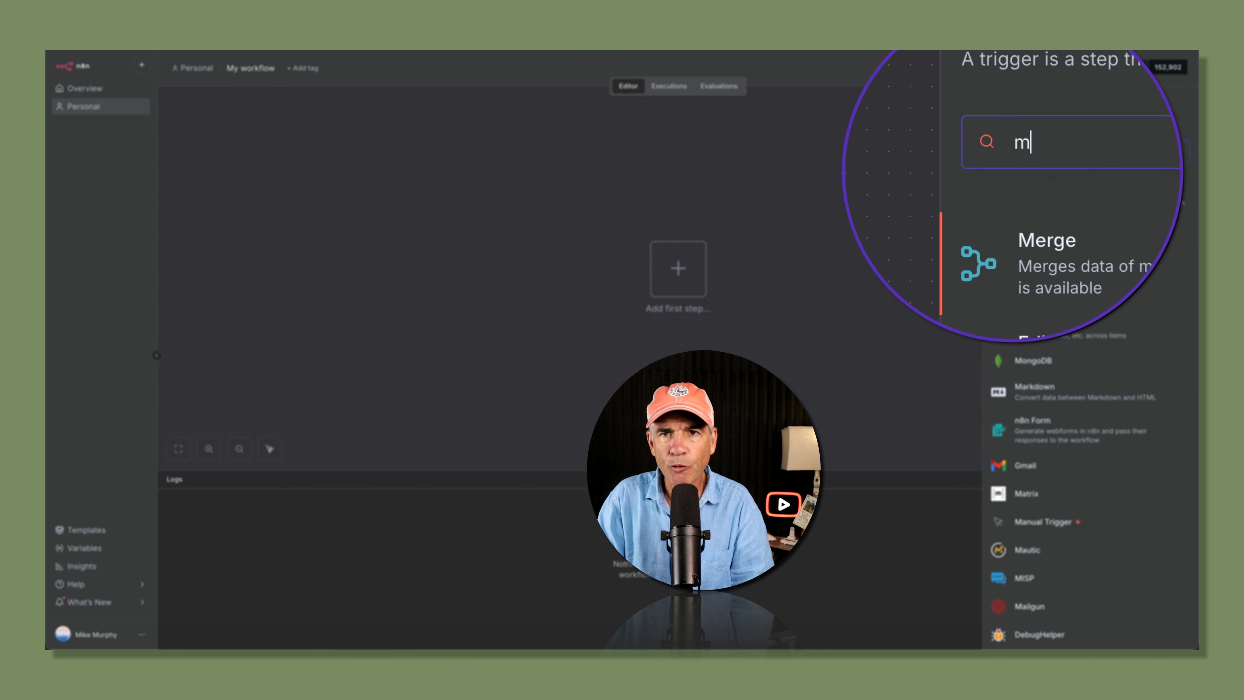
{"action": "type", "text": "an"}
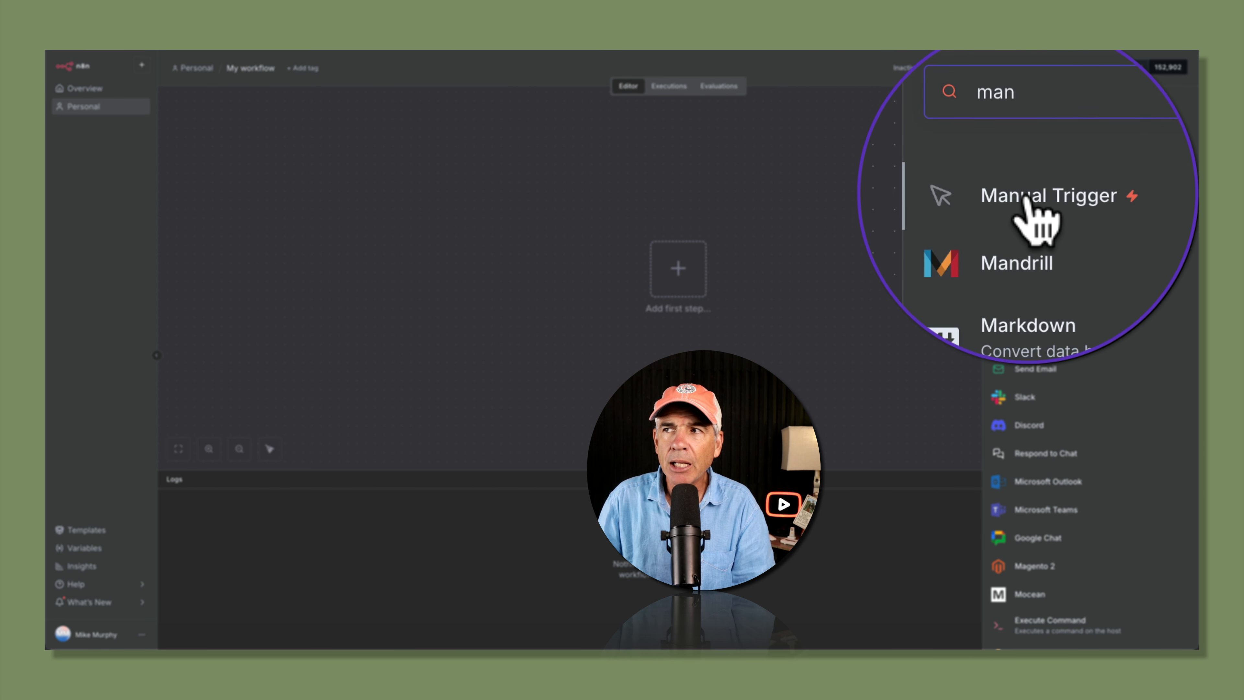
{"action": "left_click", "coordinate": [1037, 201]}
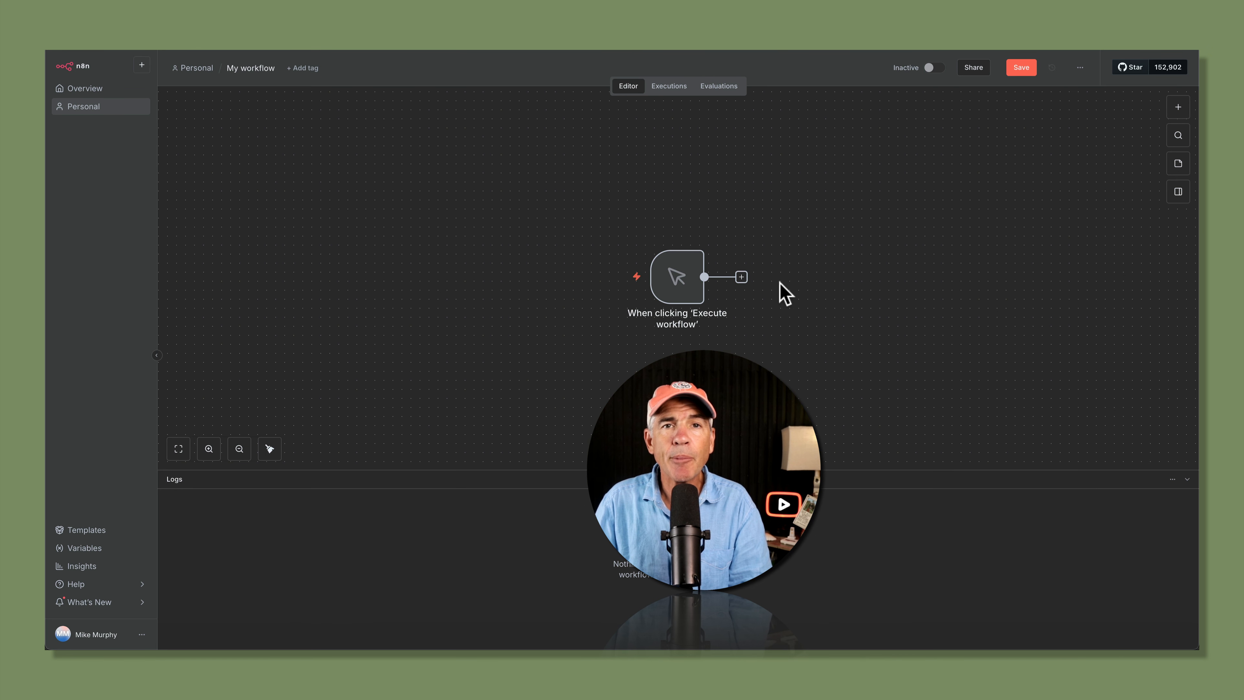
Add an Edit Fields (Set) node after the manual trigger.
{"action": "left_click", "coordinate": [741, 277]}
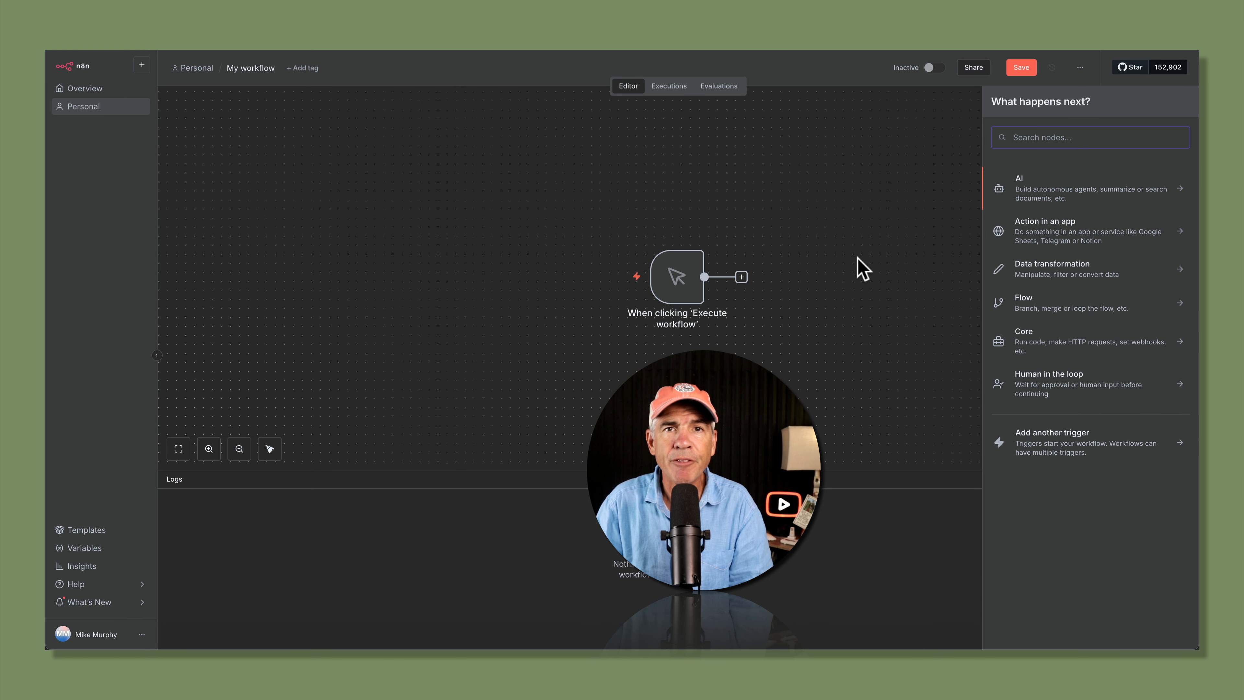
{"action": "type", "text": "set"}
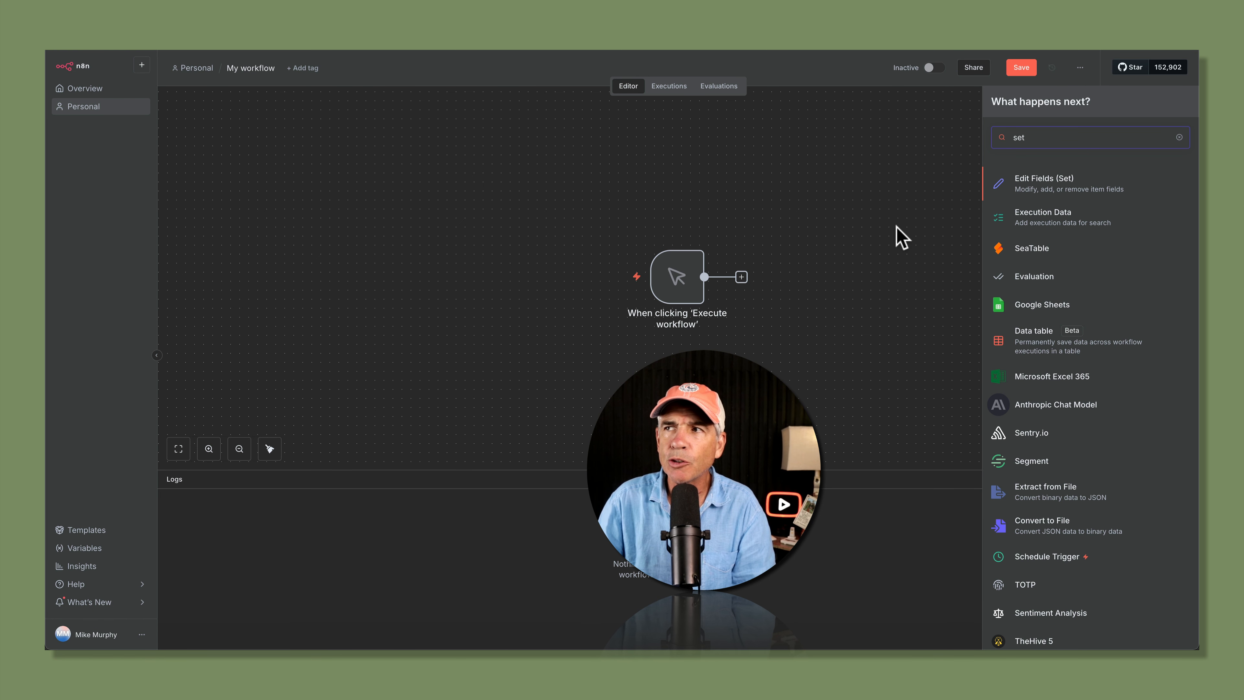
{"action": "left_click", "coordinate": [1024, 182]}
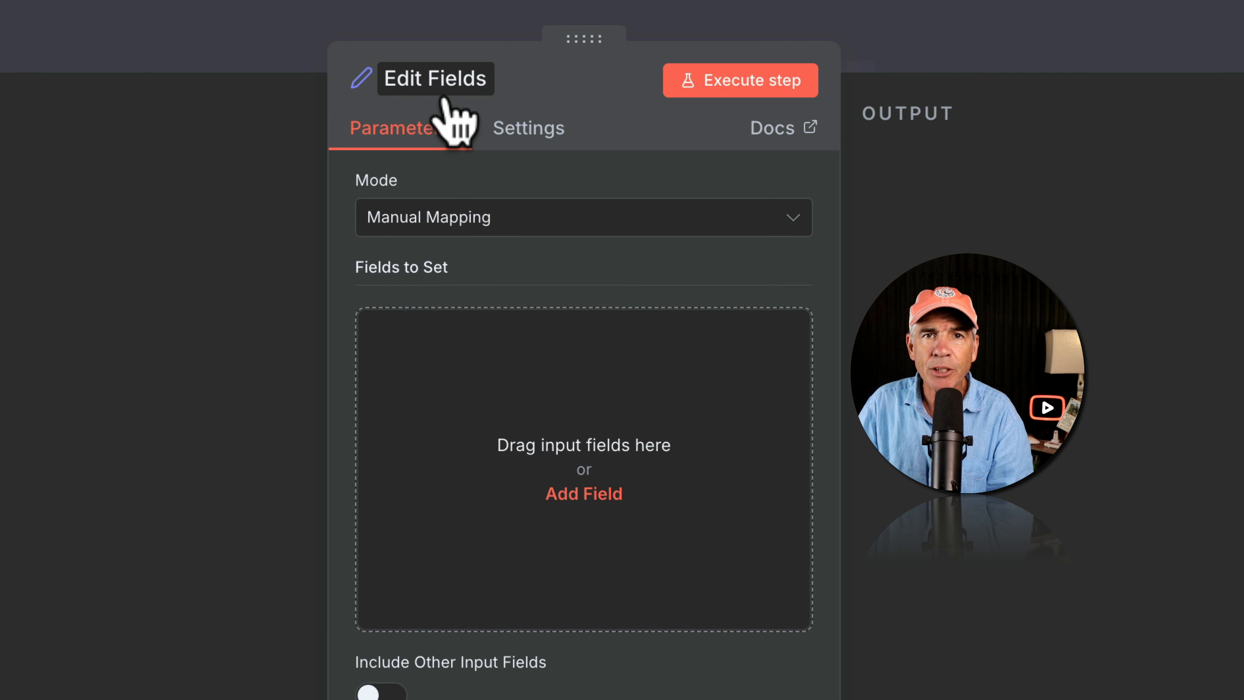
Add a string field named content, paste the copied "What is Ollama?" article text as its value, and return to the canvas.
{"action": "left_click", "coordinate": [581, 493]}
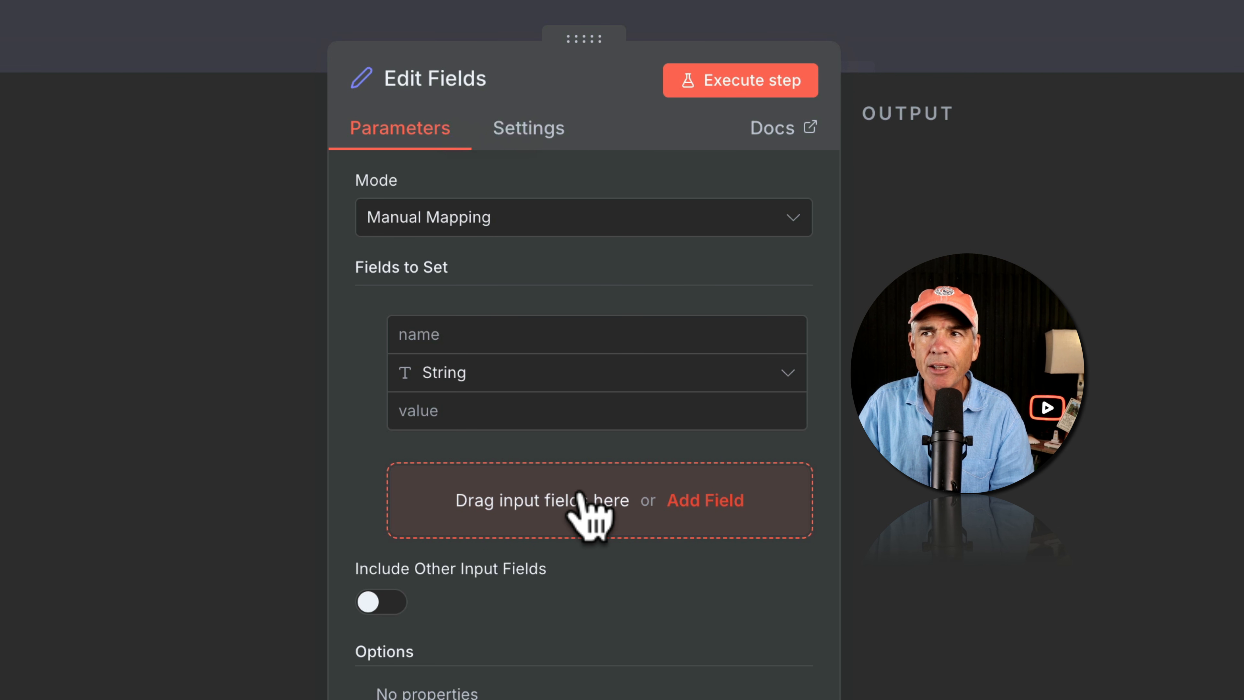
{"action": "left_click", "coordinate": [454, 337]}
{"action": "type", "text": "content"}
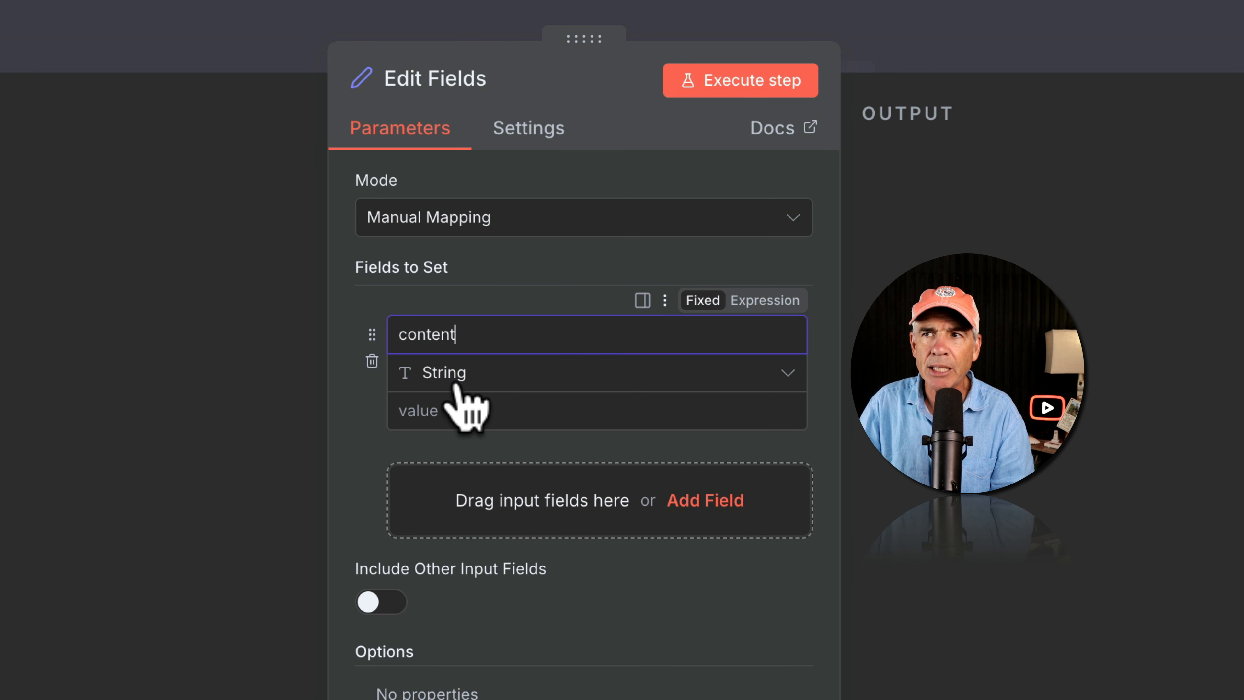
{"action": "left_click", "coordinate": [441, 410]}
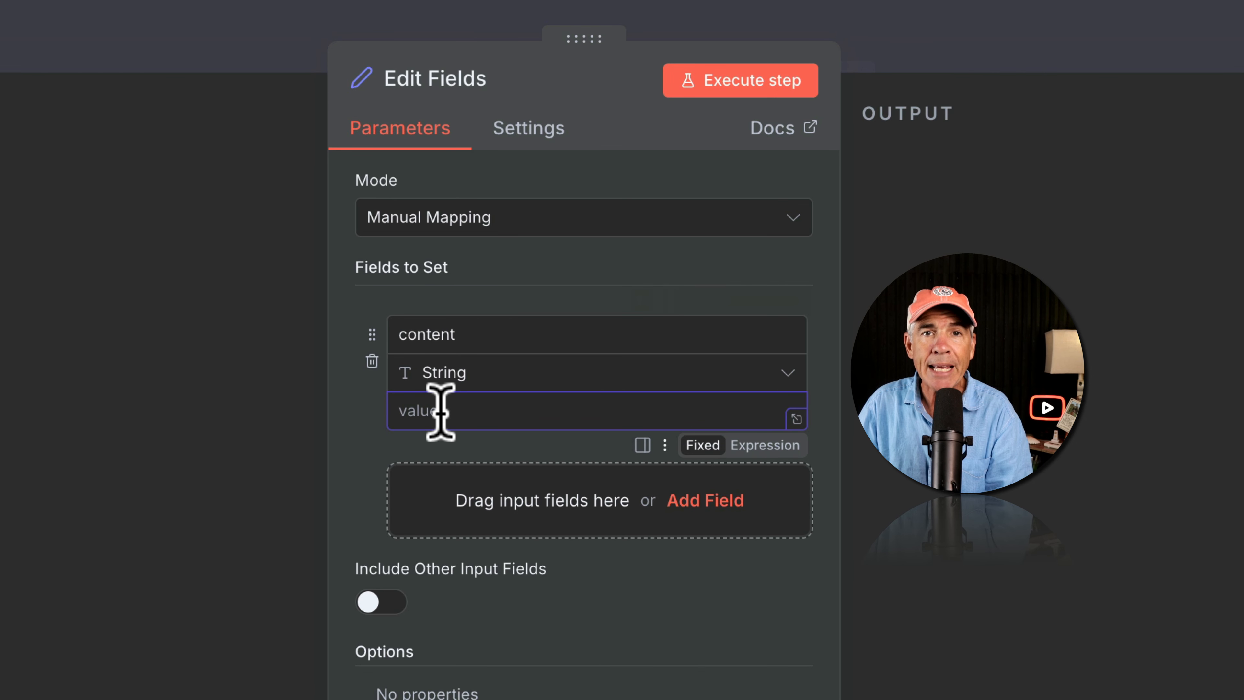
{"action": "key", "text": "super"}
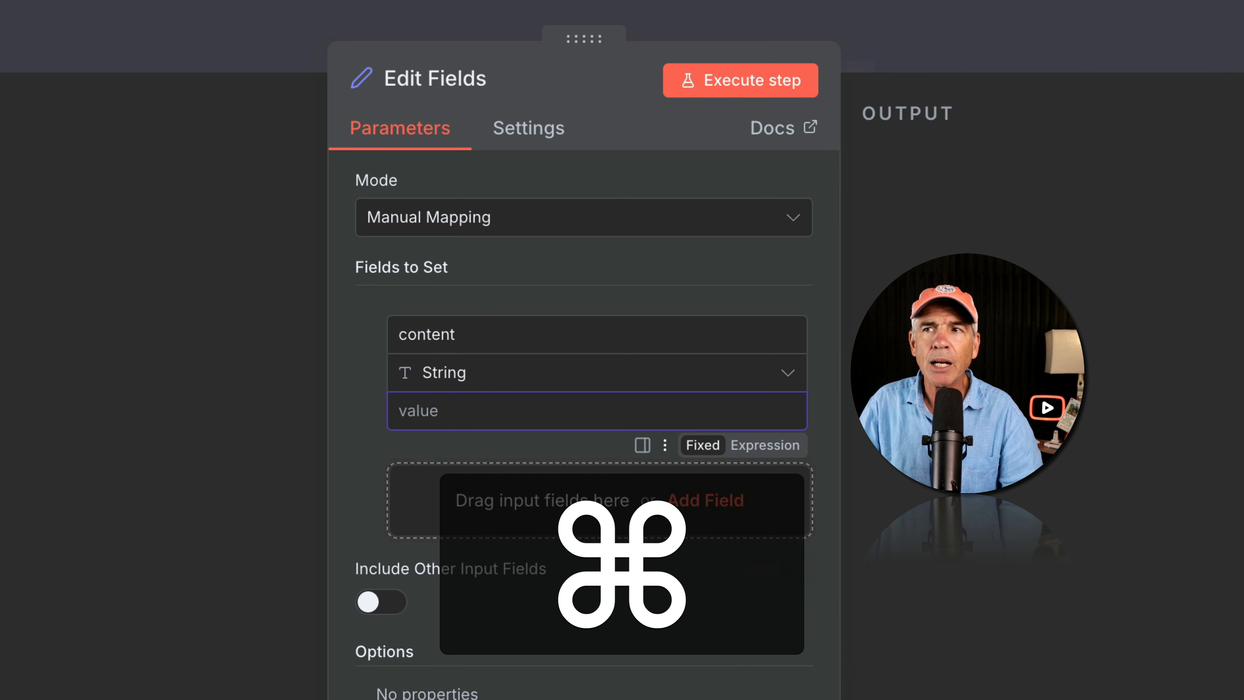
{"action": "key", "text": "super+v"}
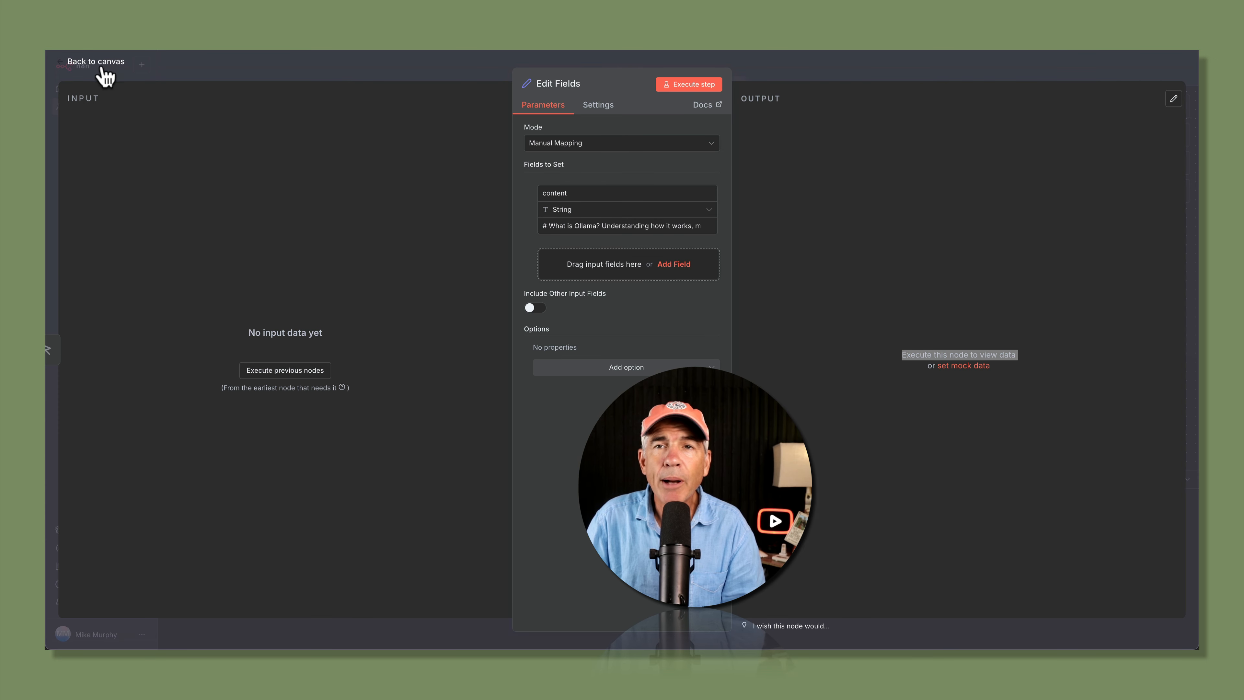
{"action": "left_click", "coordinate": [177, 153]}
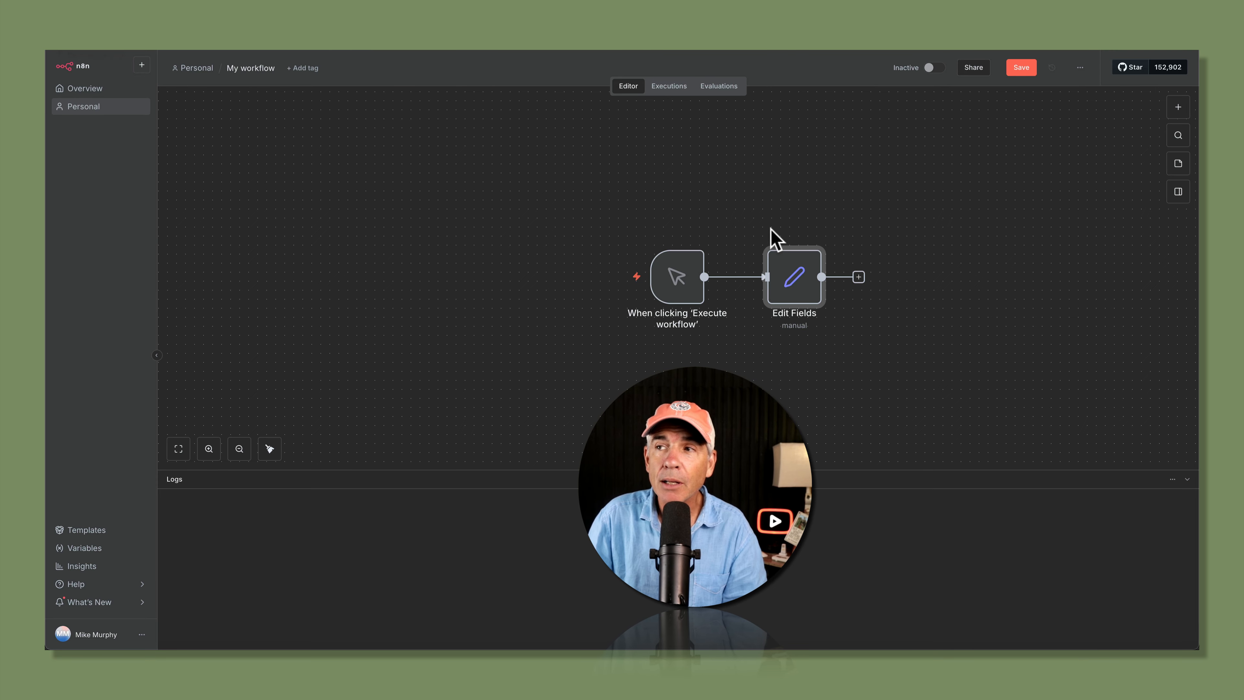
Find the Ollama Chat Model among the nodes and add it to the workflow.
{"action": "left_click", "coordinate": [858, 277]}
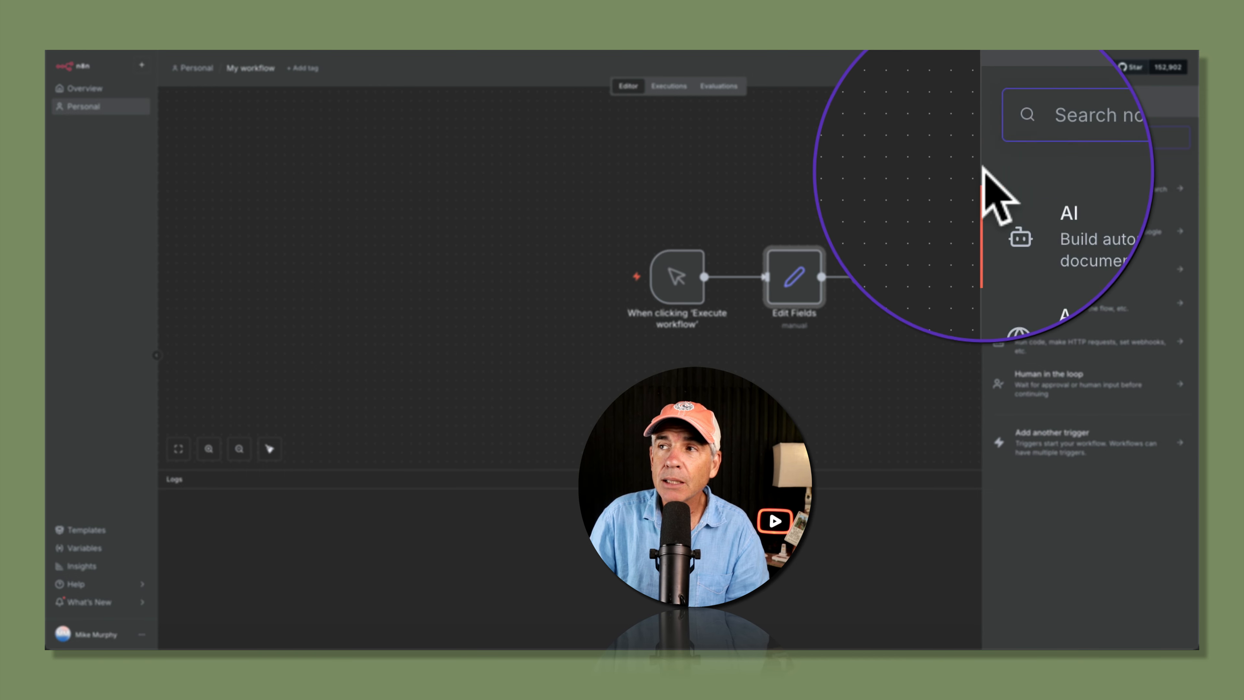
{"action": "type", "text": "ollam"}
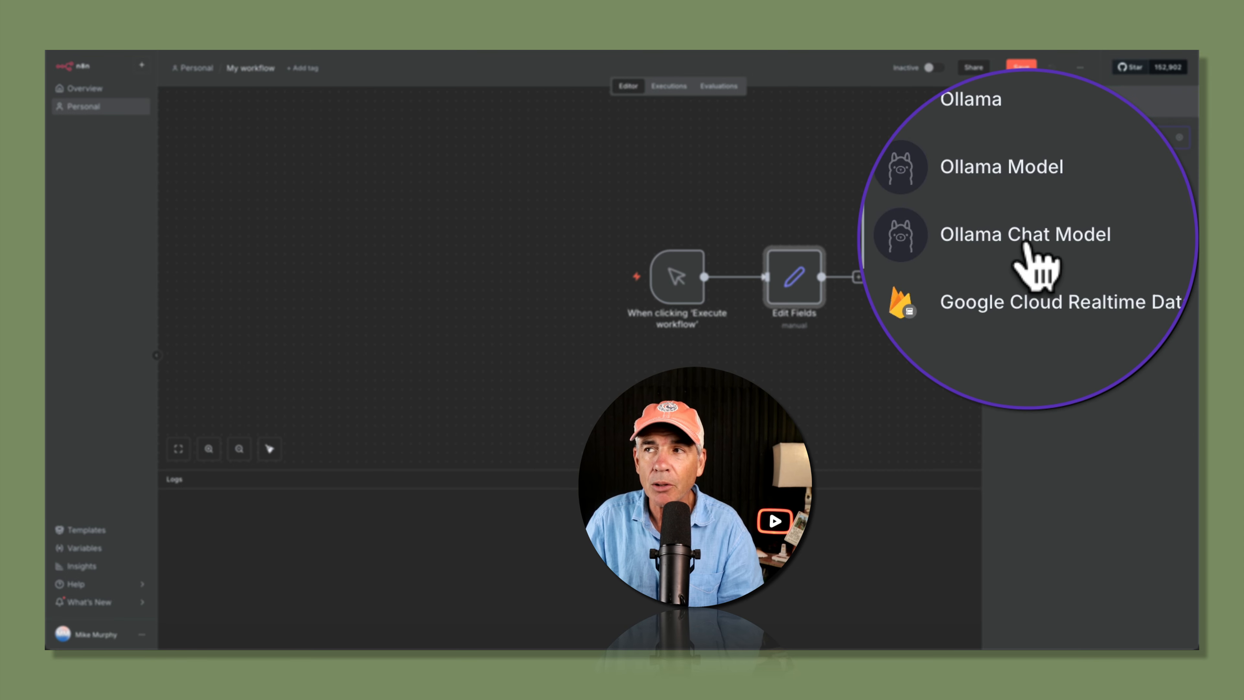
{"action": "left_click", "coordinate": [1023, 250]}
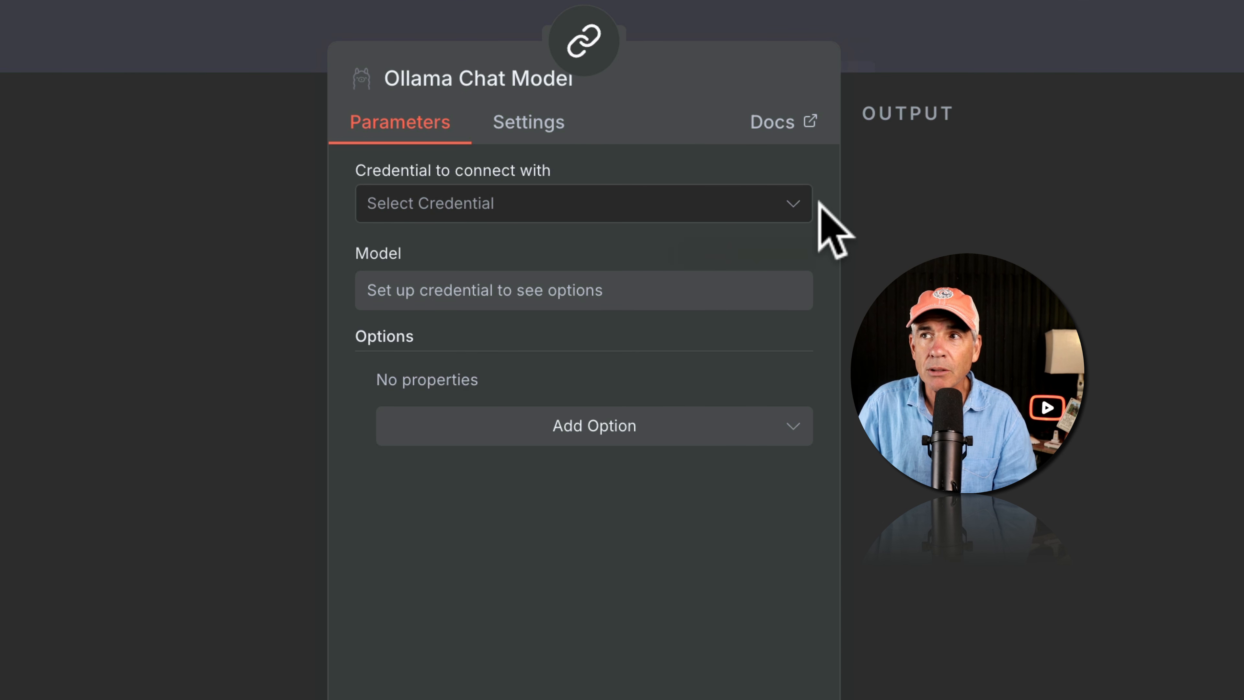
{"action": "left_click", "coordinate": [796, 204]}
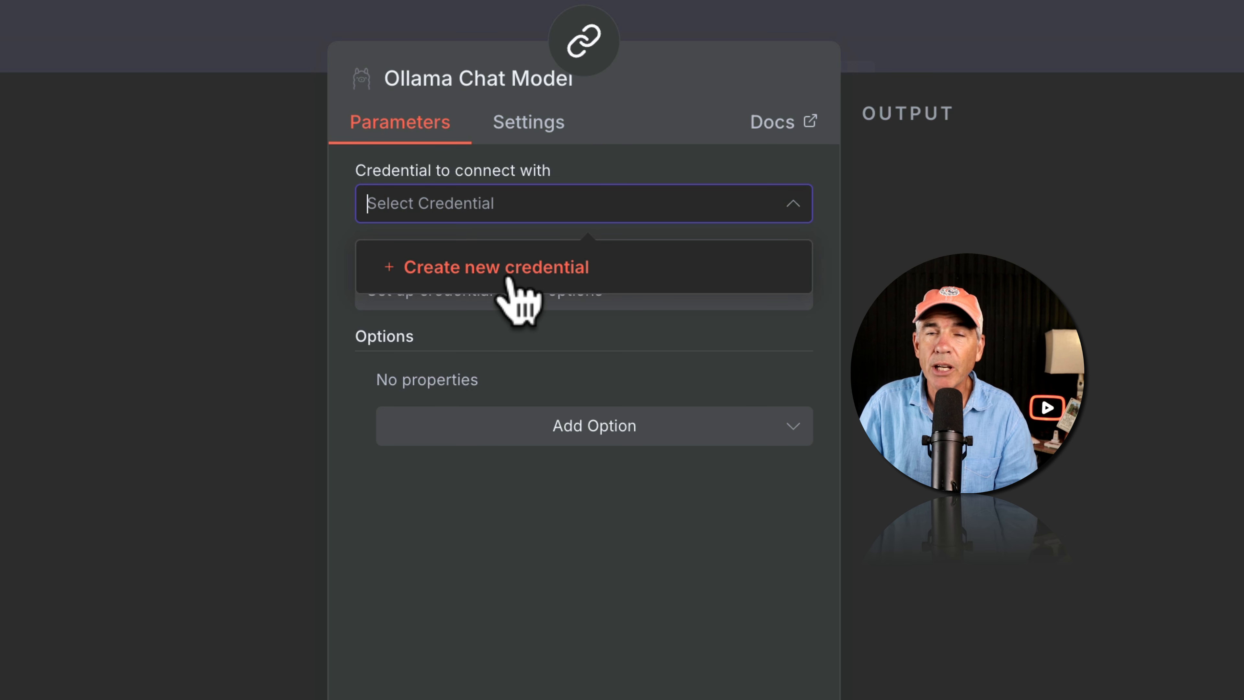
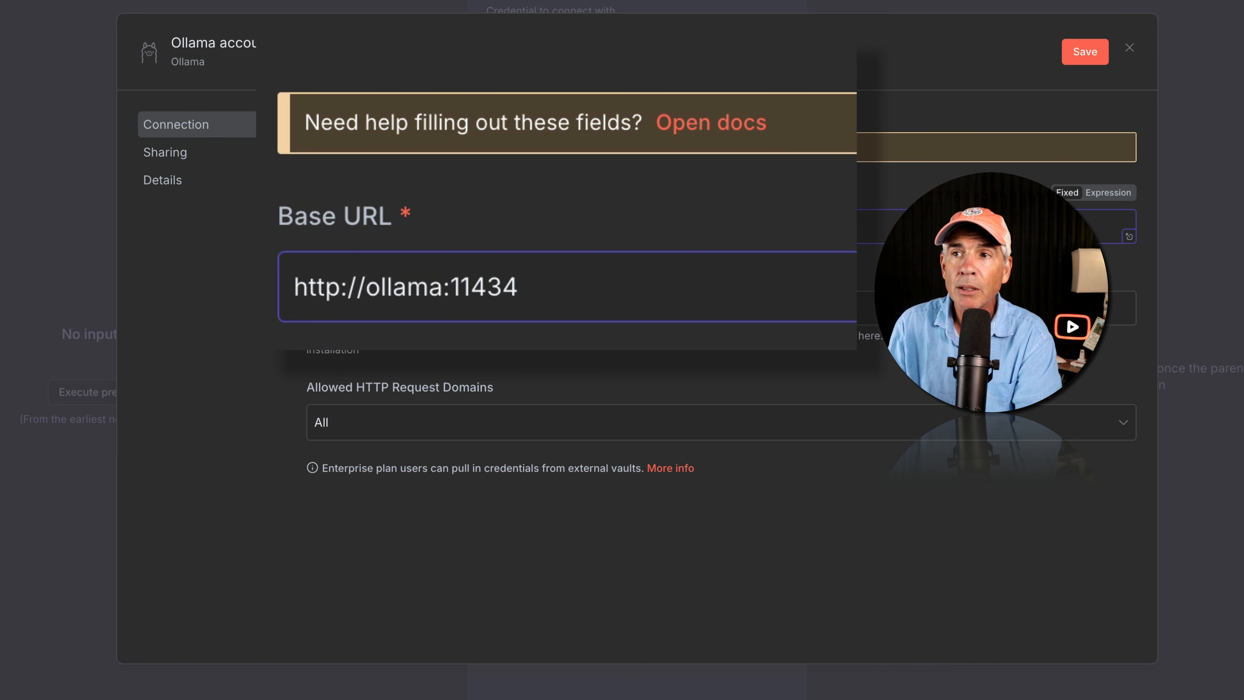
{"action": "left_click", "coordinate": [564, 287]}
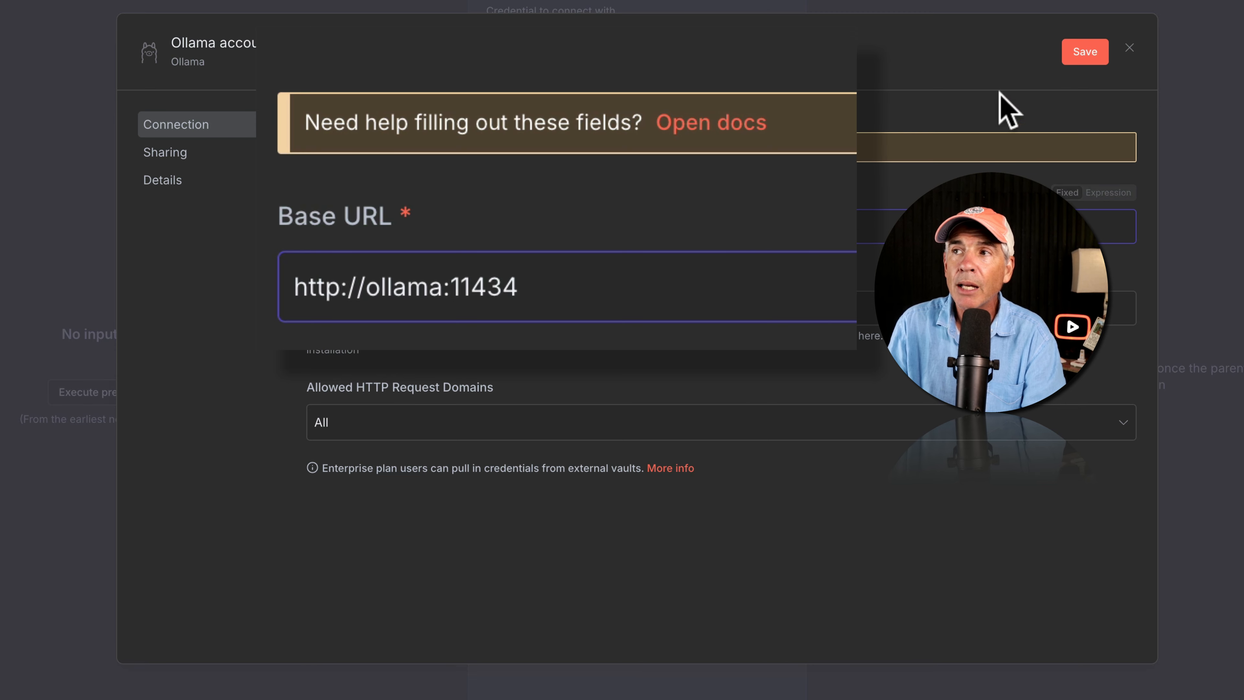
{"action": "left_click", "coordinate": [1075, 61]}
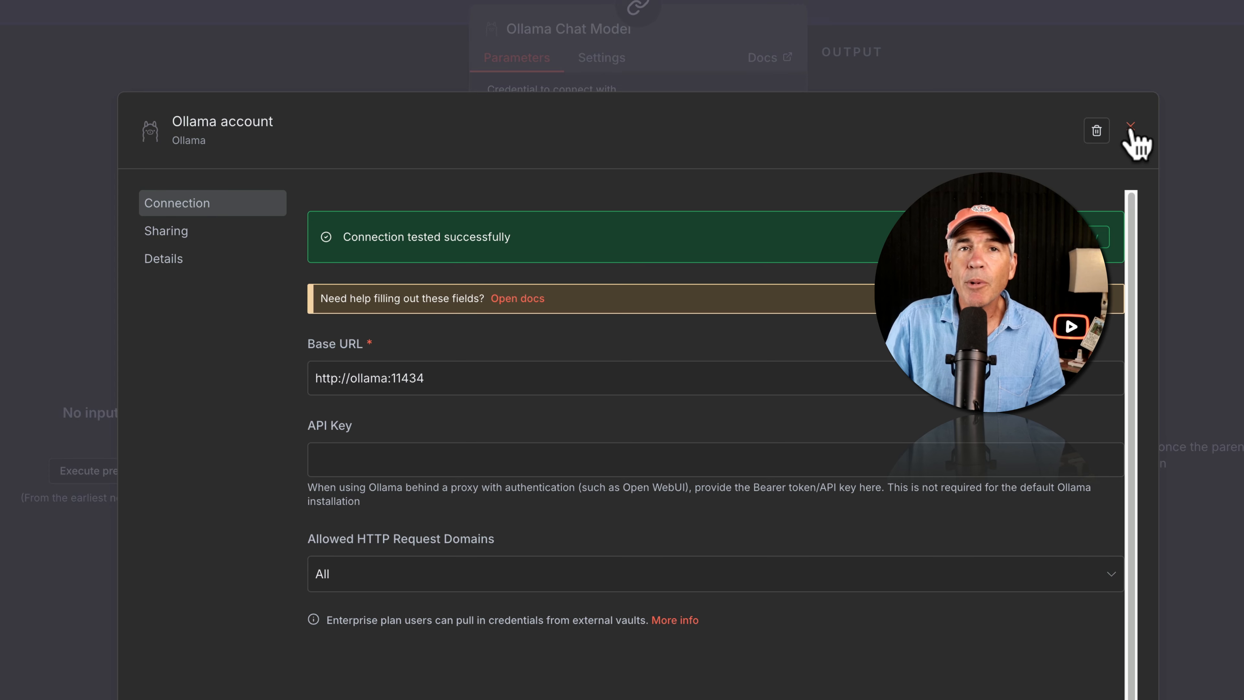
{"action": "left_click", "coordinate": [1130, 126]}
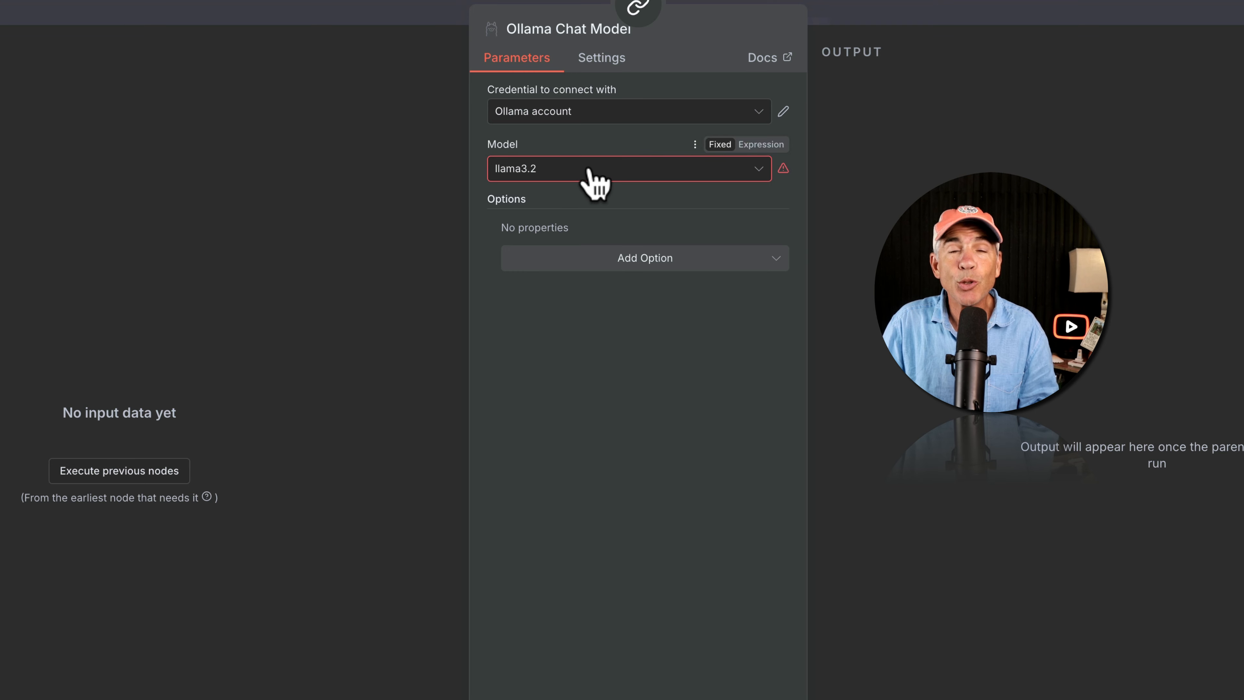
Set the Ollama Chat Model to use llama3.2:latest and return to the canvas.
{"action": "left_click", "coordinate": [740, 173]}
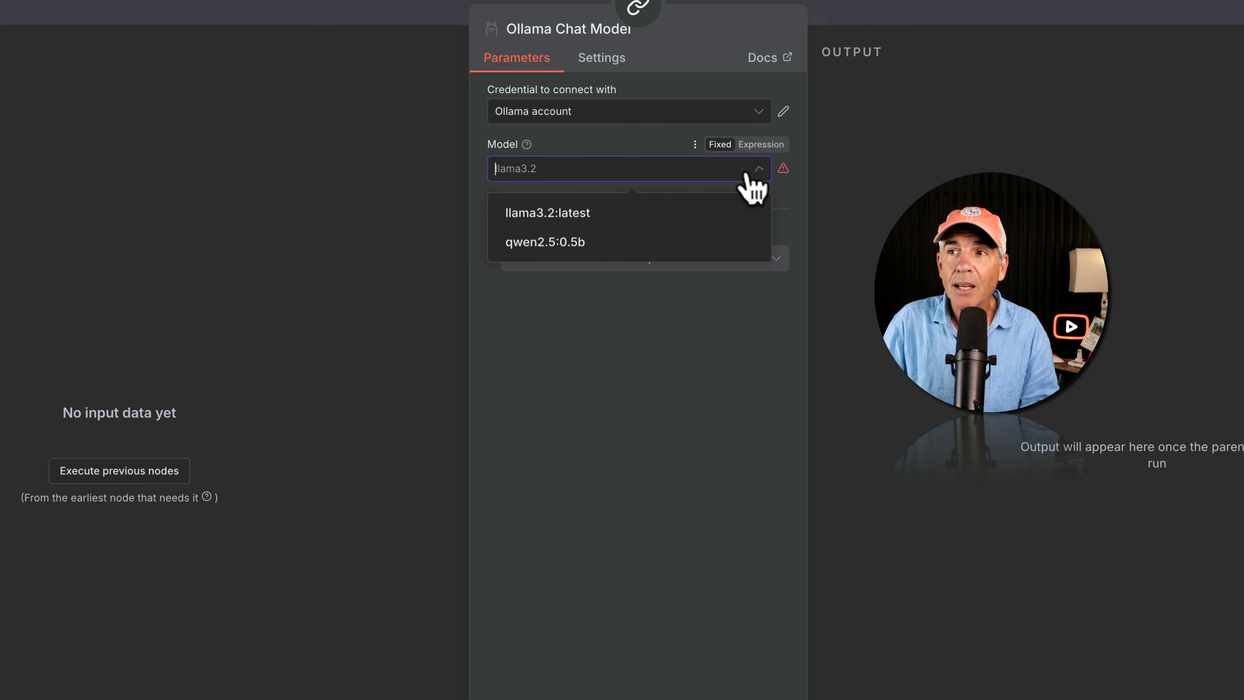
{"action": "left_click", "coordinate": [651, 217]}
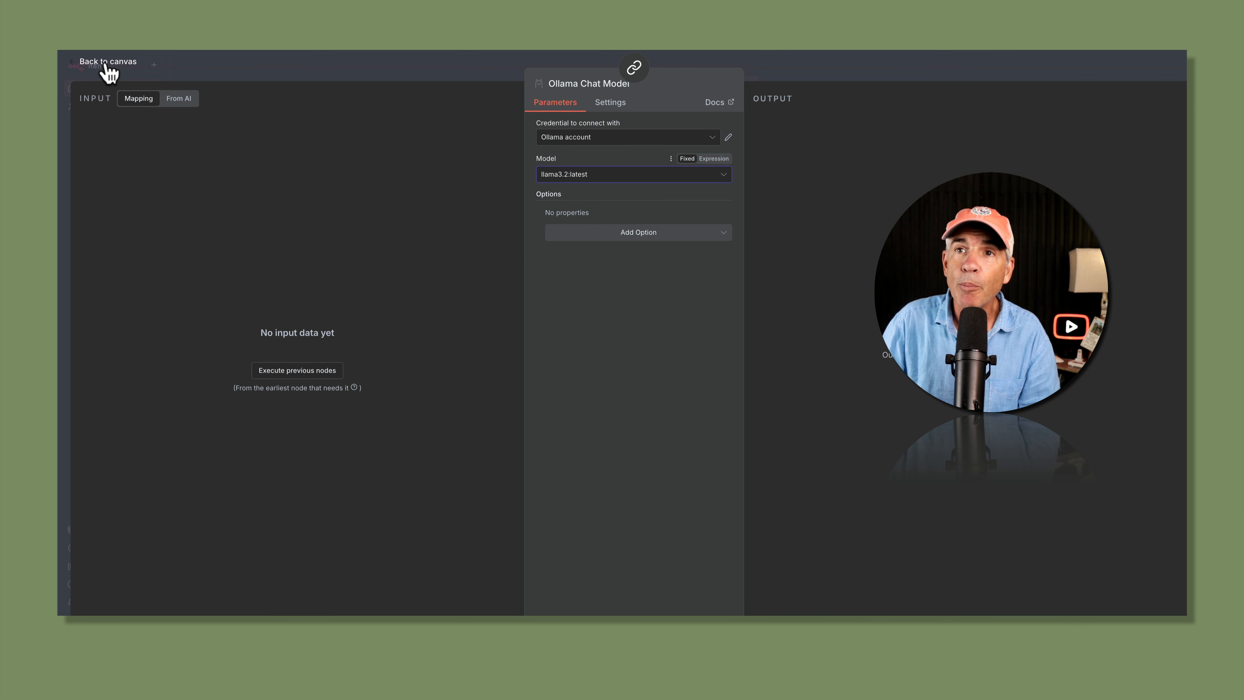
{"action": "left_click", "coordinate": [105, 60]}
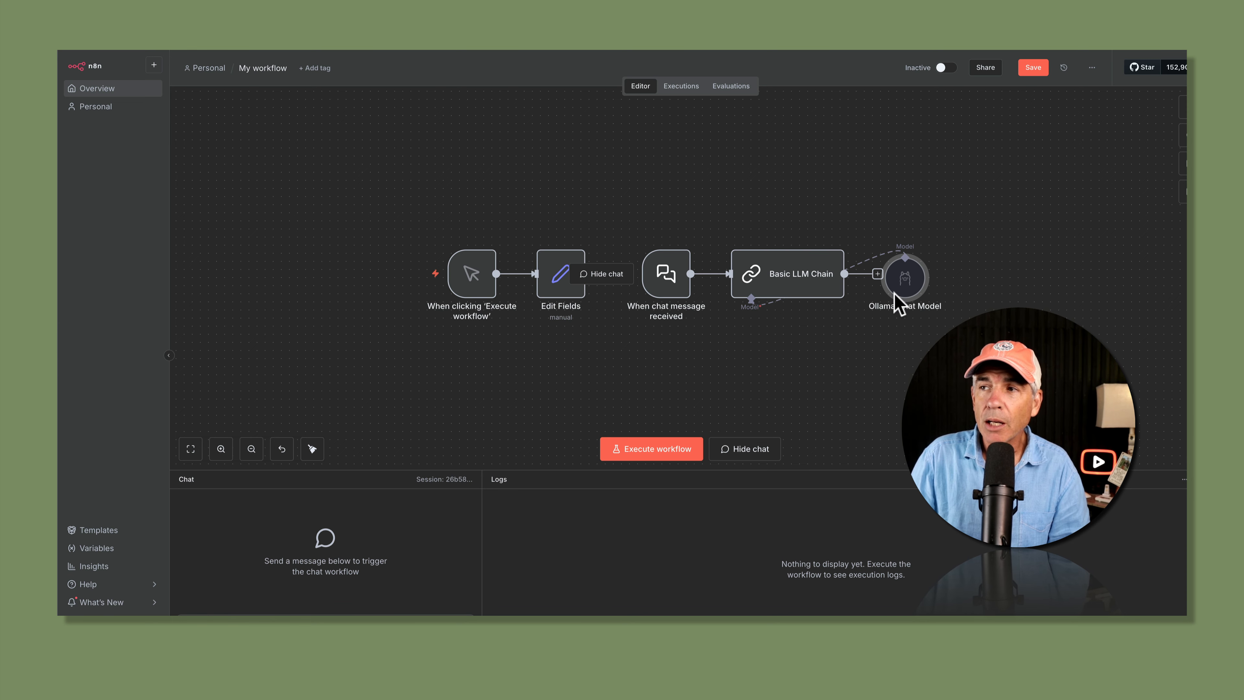
Move the Ollama Chat Model below the chain and the chat trigger above it, and connect Edit Fields to Basic LLM Chain.
{"action": "left_click_drag", "start_coordinate": [894, 293], "coordinate": [700, 381]}
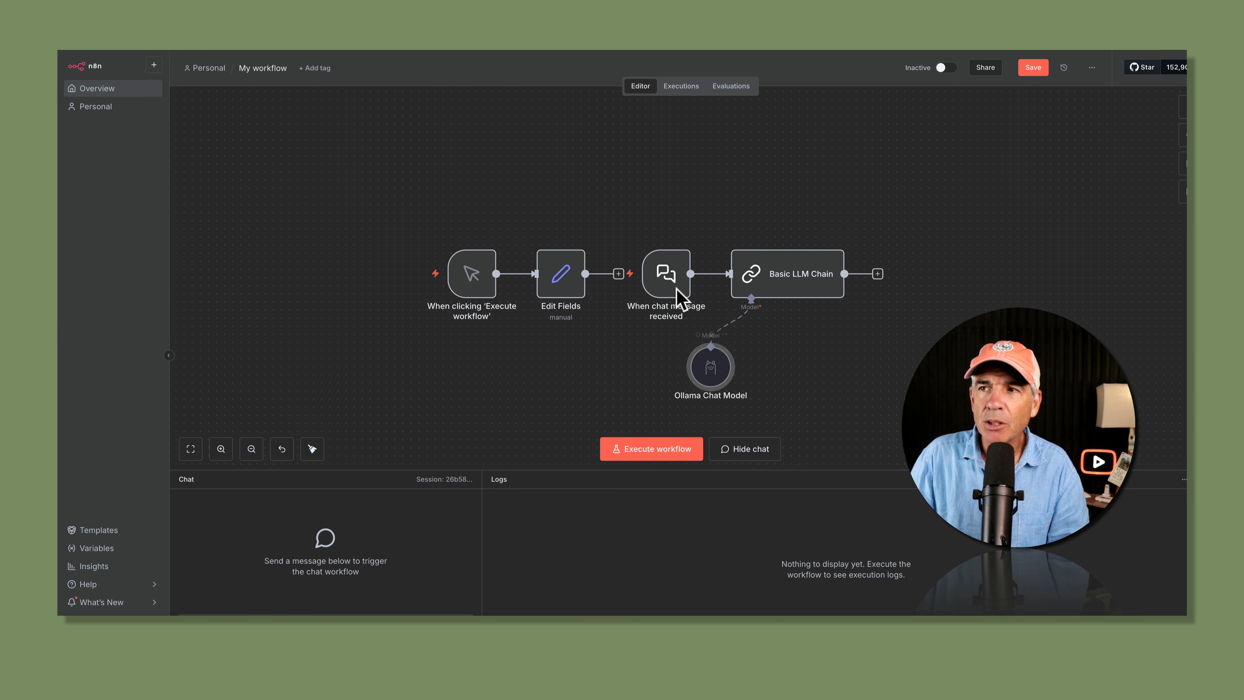
{"action": "left_click_drag", "start_coordinate": [678, 292], "coordinate": [680, 195]}
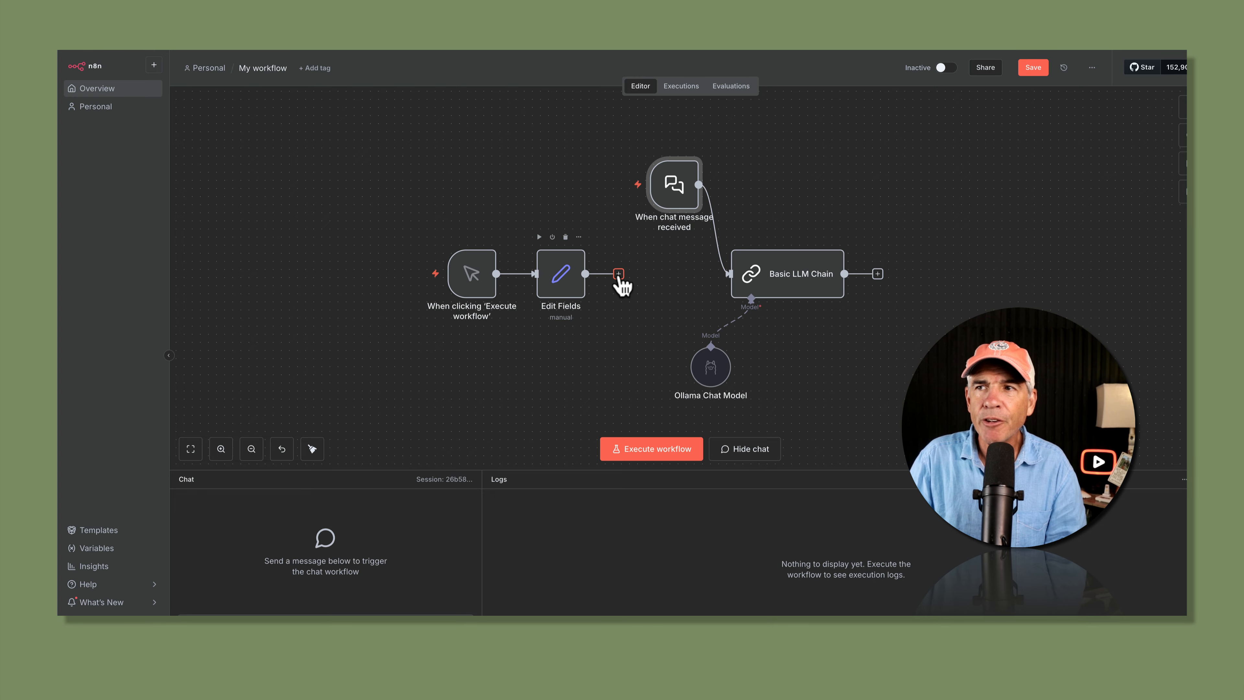
{"action": "left_click_drag", "start_coordinate": [618, 274], "coordinate": [800, 285]}
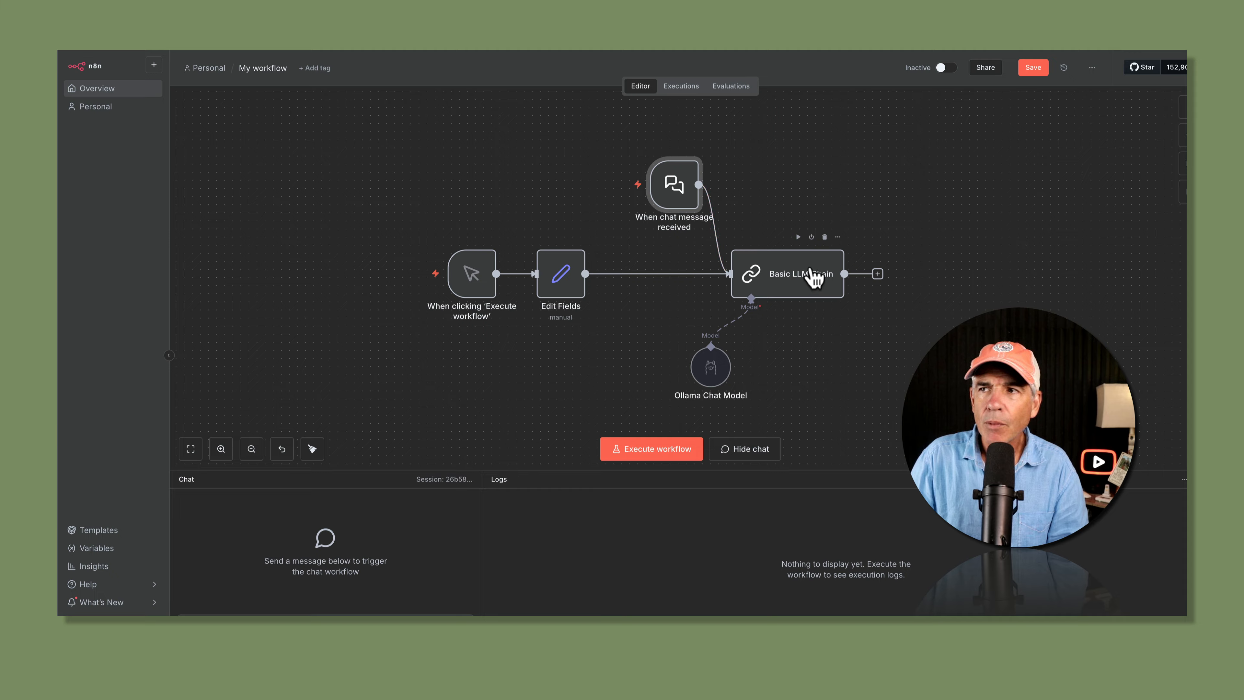
{"action": "left_click", "coordinate": [805, 282]}
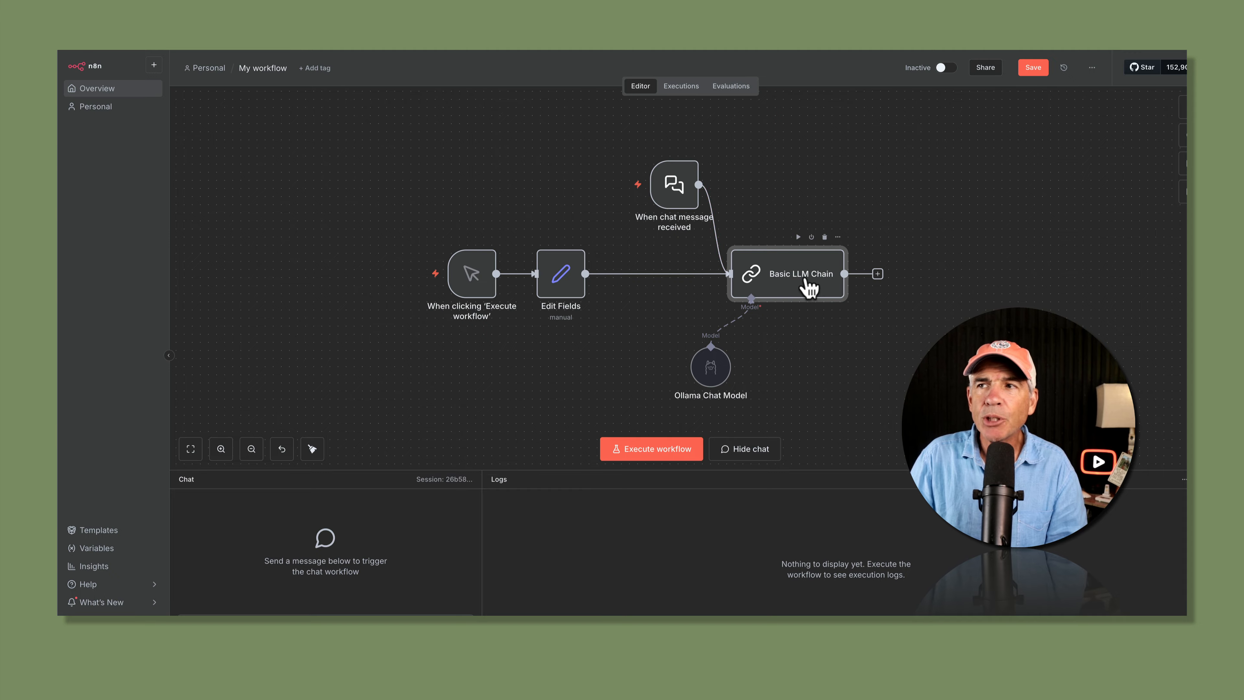
Set the Basic LLM Chain's prompt source to Define below with the prompt "Summarize this content in 3-5 clear bullet points: {{$json.content}}" and return to the canvas.
{"action": "double_click", "coordinate": [805, 285]}
{"action": "left_click", "coordinate": [724, 265]}
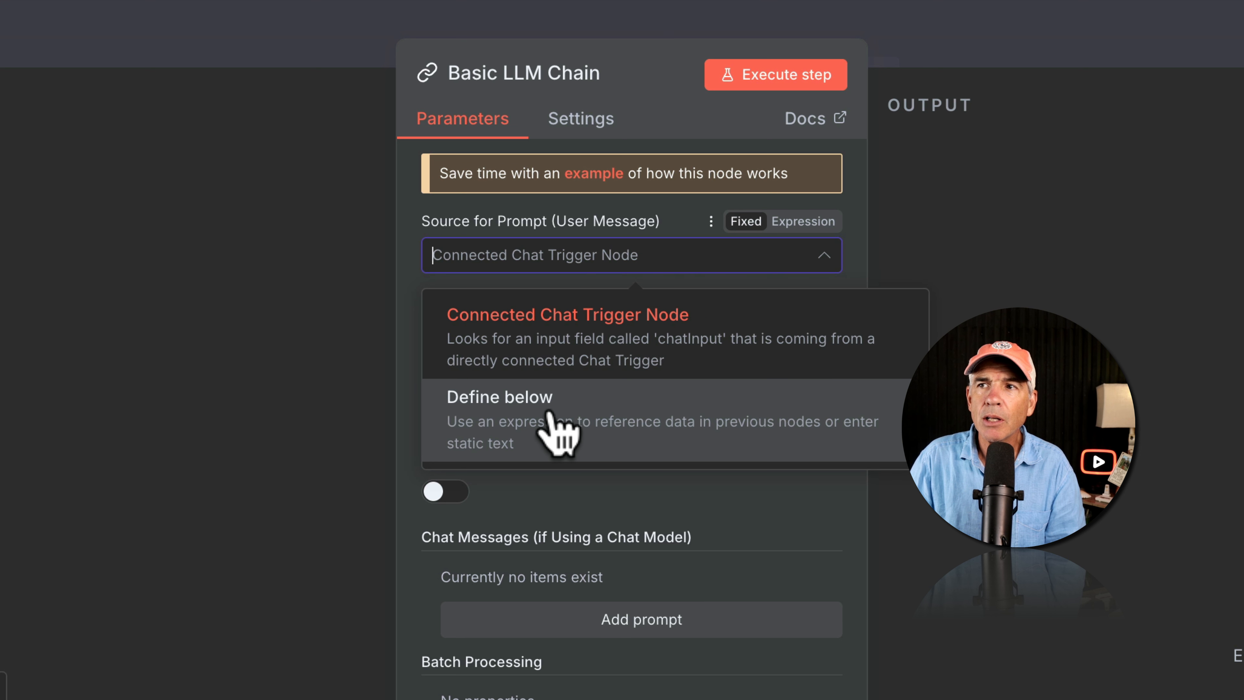
{"action": "left_click", "coordinate": [548, 415]}
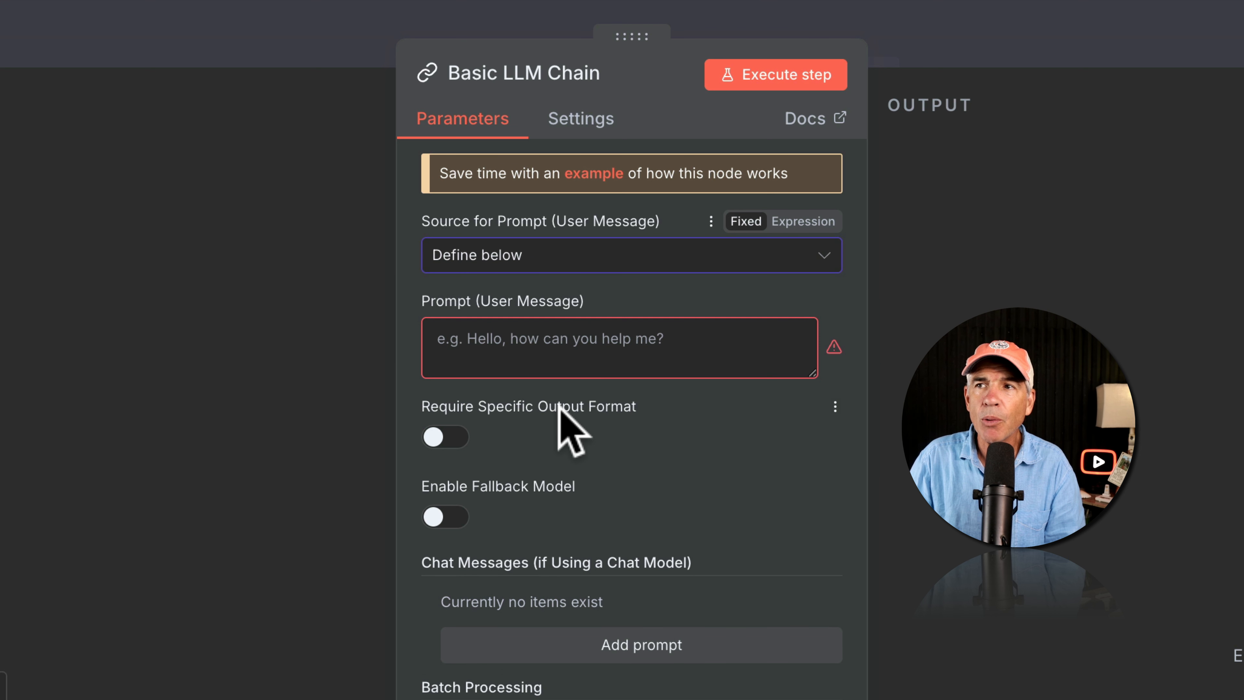
{"action": "left_click", "coordinate": [510, 350]}
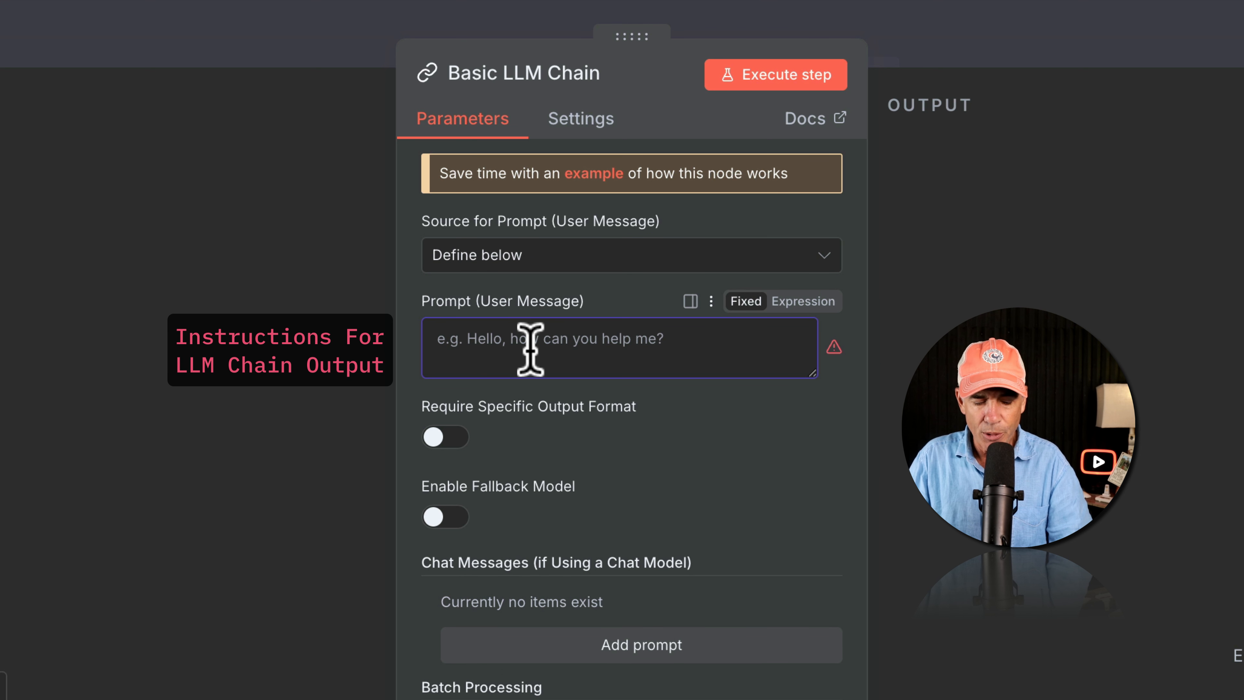
{"action": "type", "text": "Summarize this content in 3-5 clear bullet points:    {{$json.content}}"}
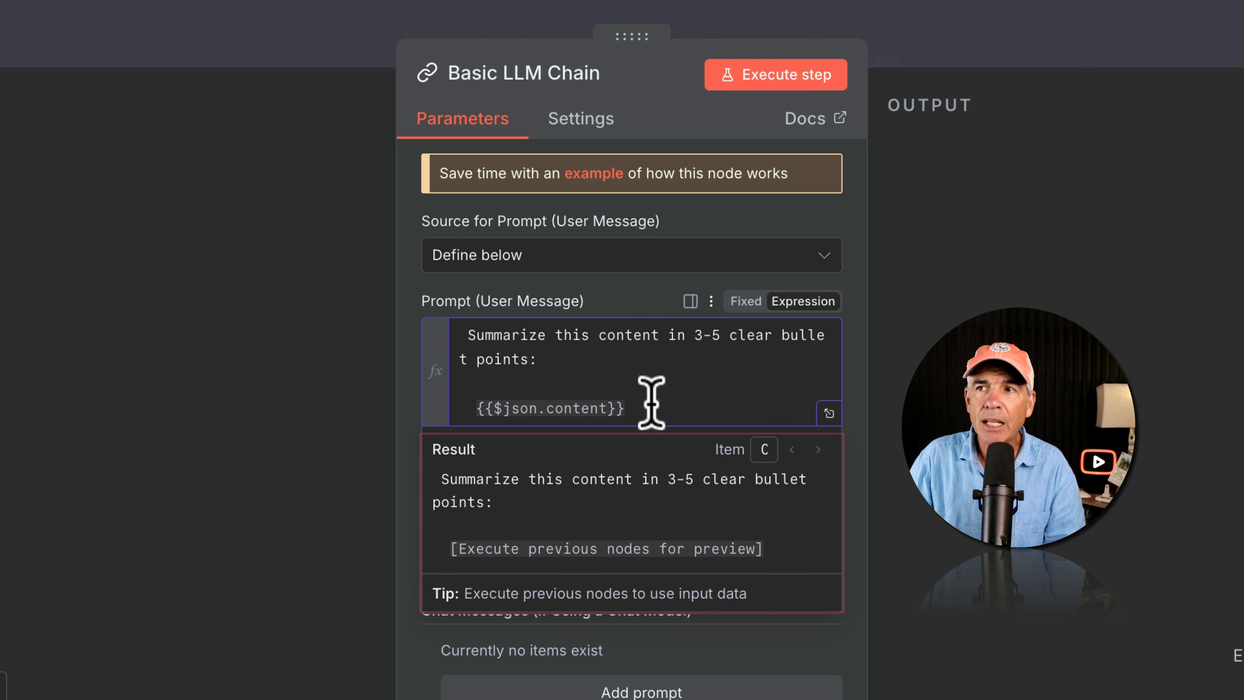
{"action": "left_click_drag", "start_coordinate": [649, 405], "coordinate": [487, 407]}
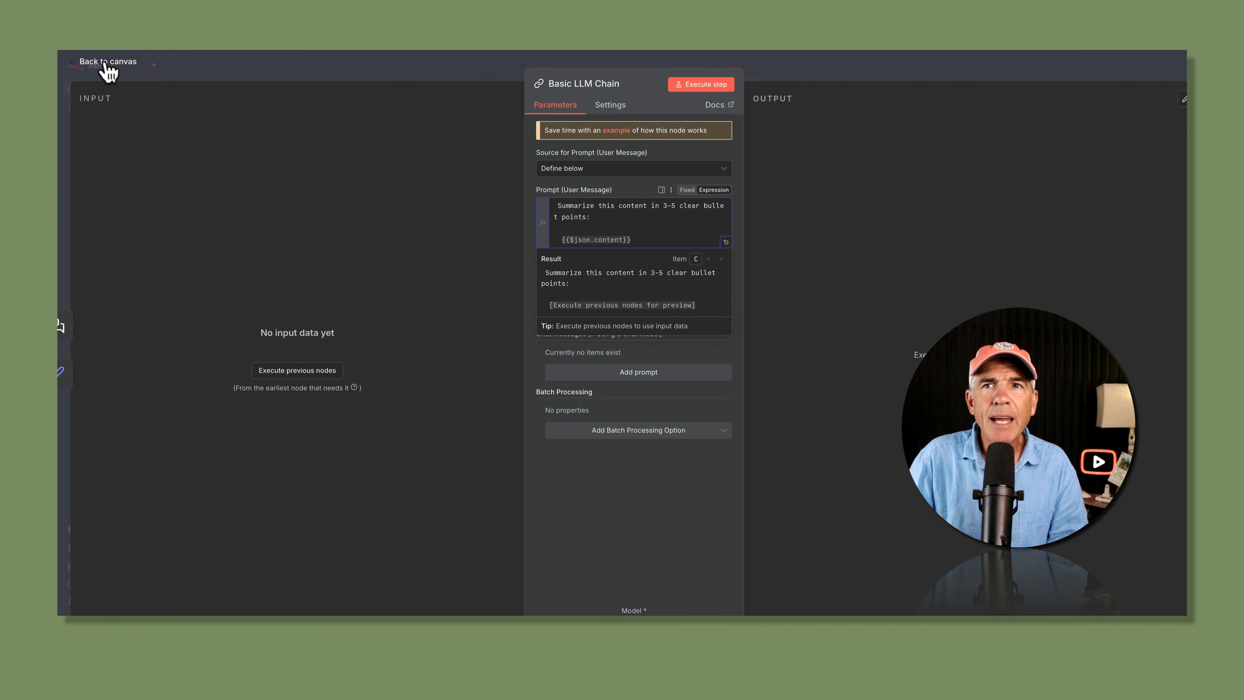
{"action": "left_click", "coordinate": [107, 64]}
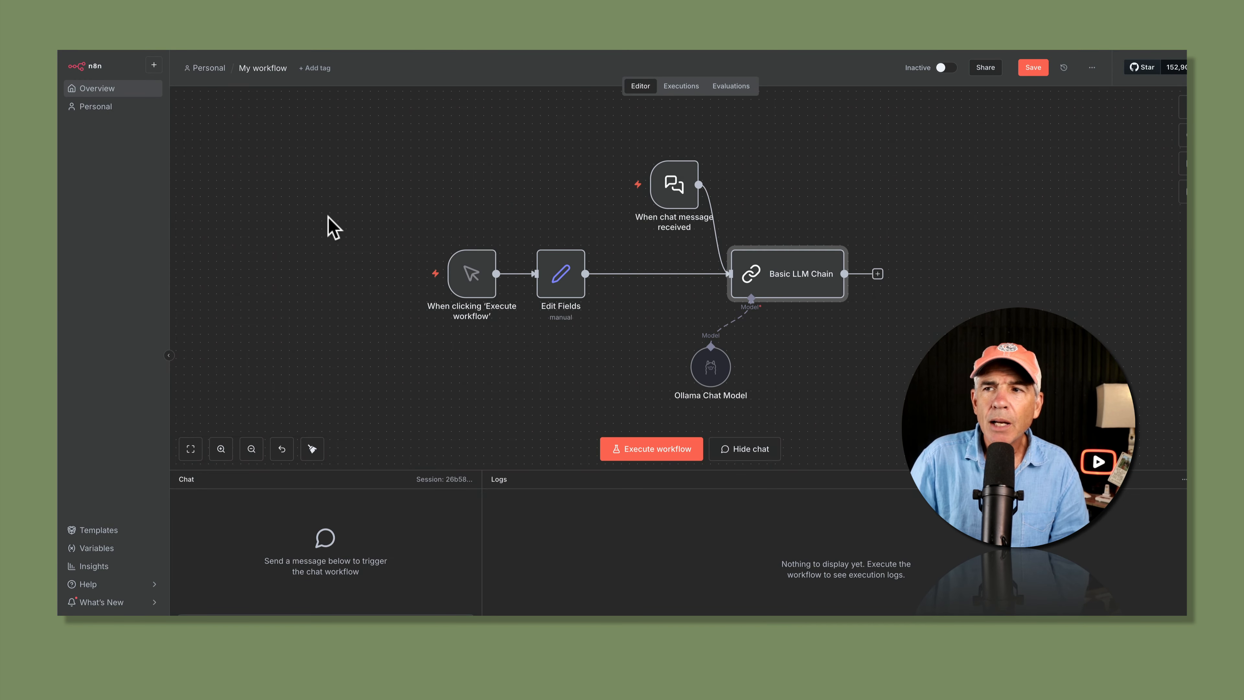
Execute the workflow to summarize the content with the llama3.2:latest model.
{"action": "left_click", "coordinate": [643, 453]}
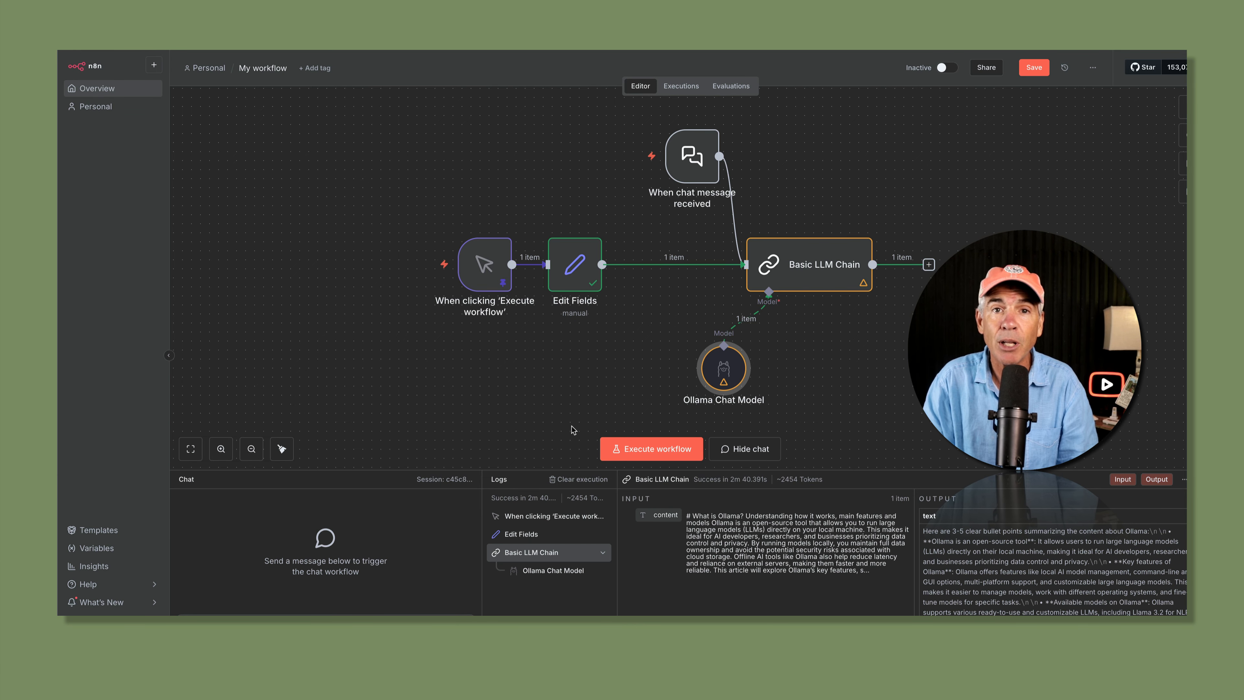
{"action": "left_click", "coordinate": [644, 448]}
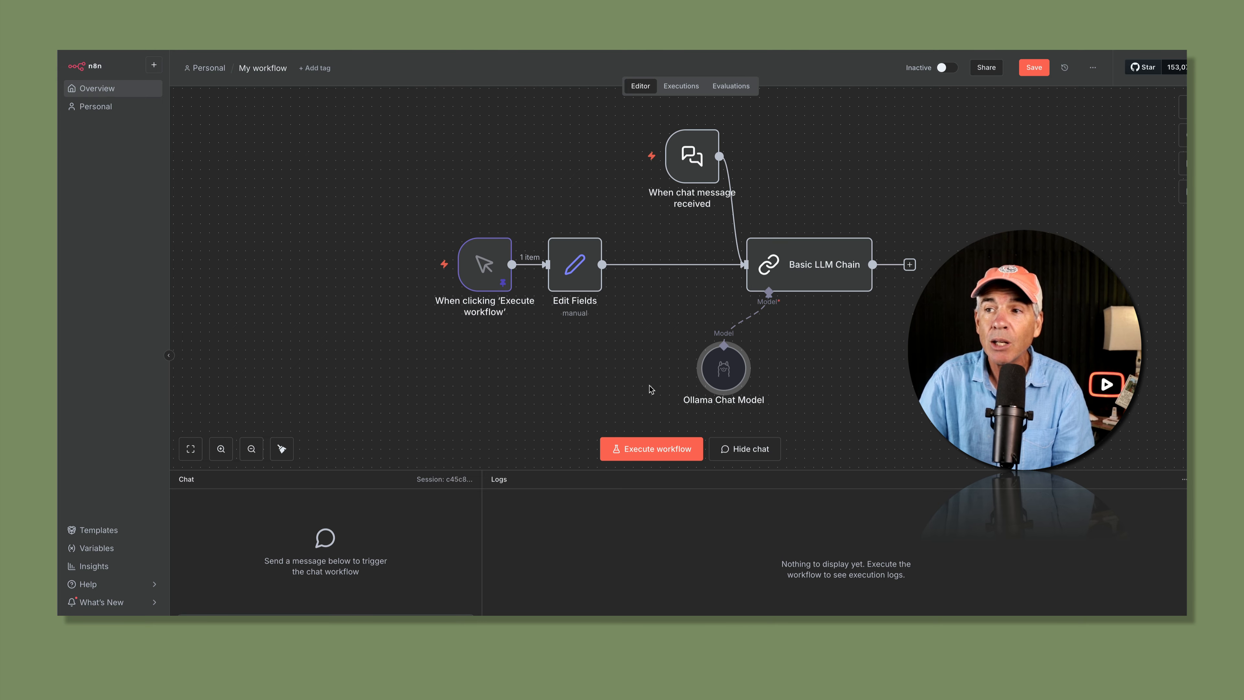
Change the Ollama Chat Model to qwen2.5:0.5b and execute the workflow again from the canvas.
{"action": "double_click", "coordinate": [729, 376]}
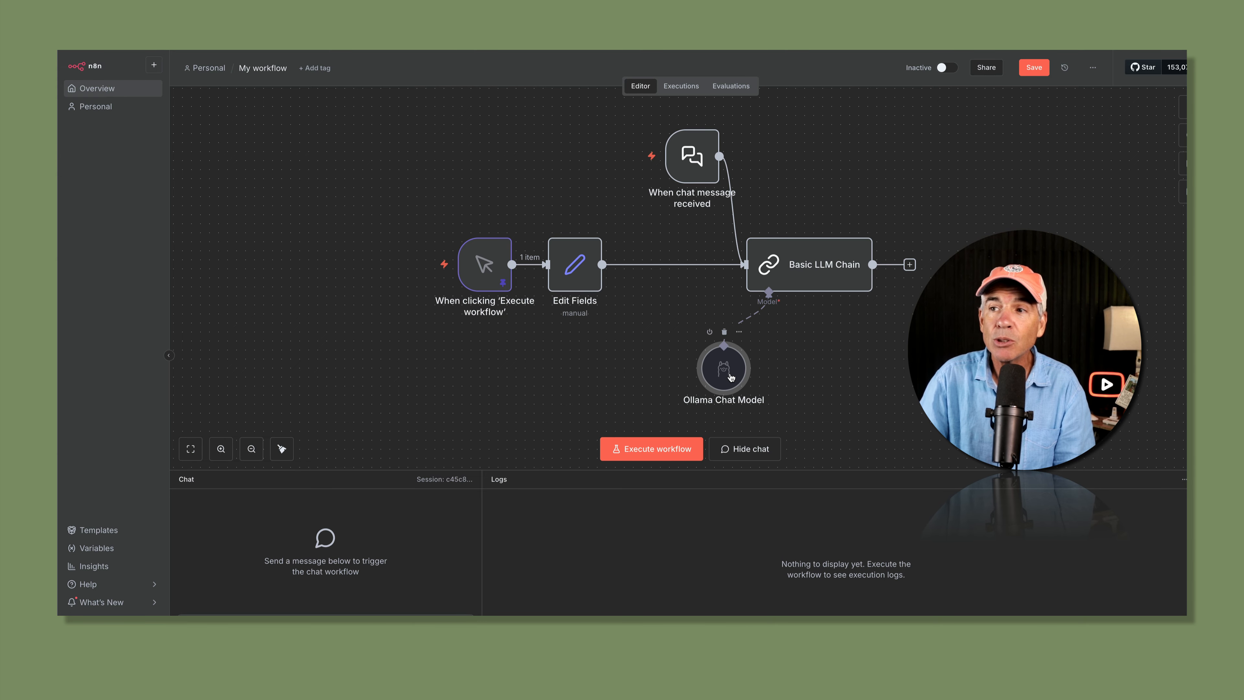
{"action": "left_click", "coordinate": [694, 364]}
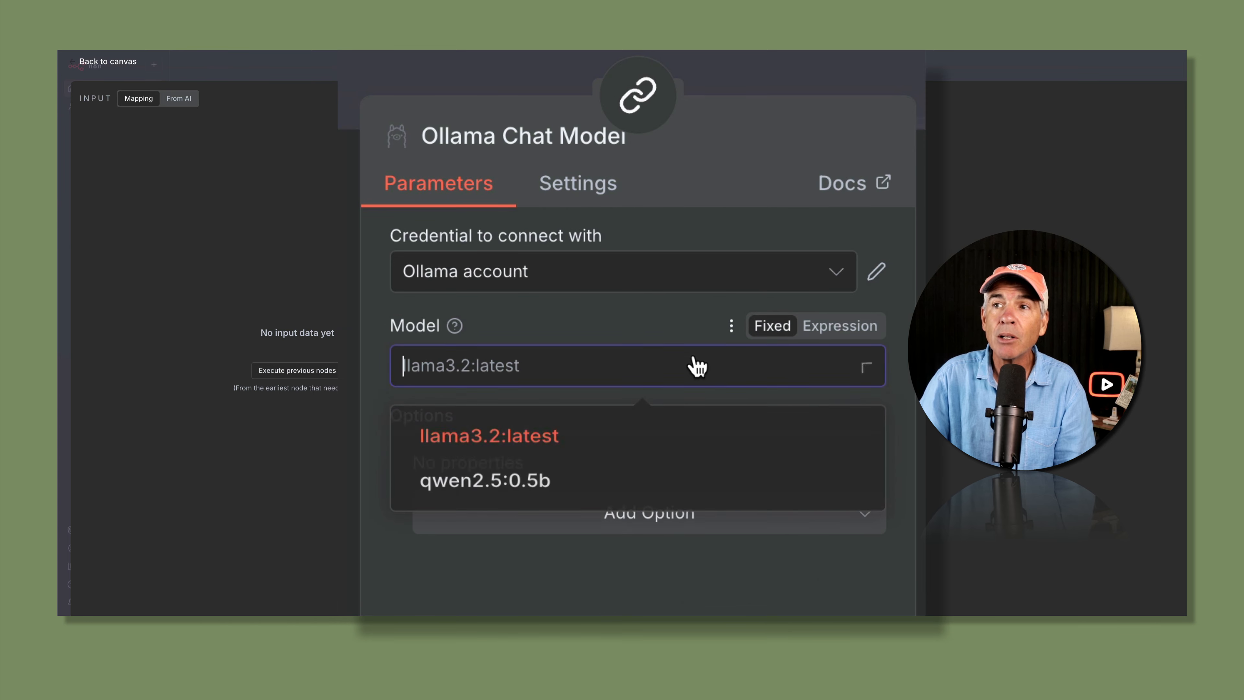
{"action": "left_click", "coordinate": [517, 490]}
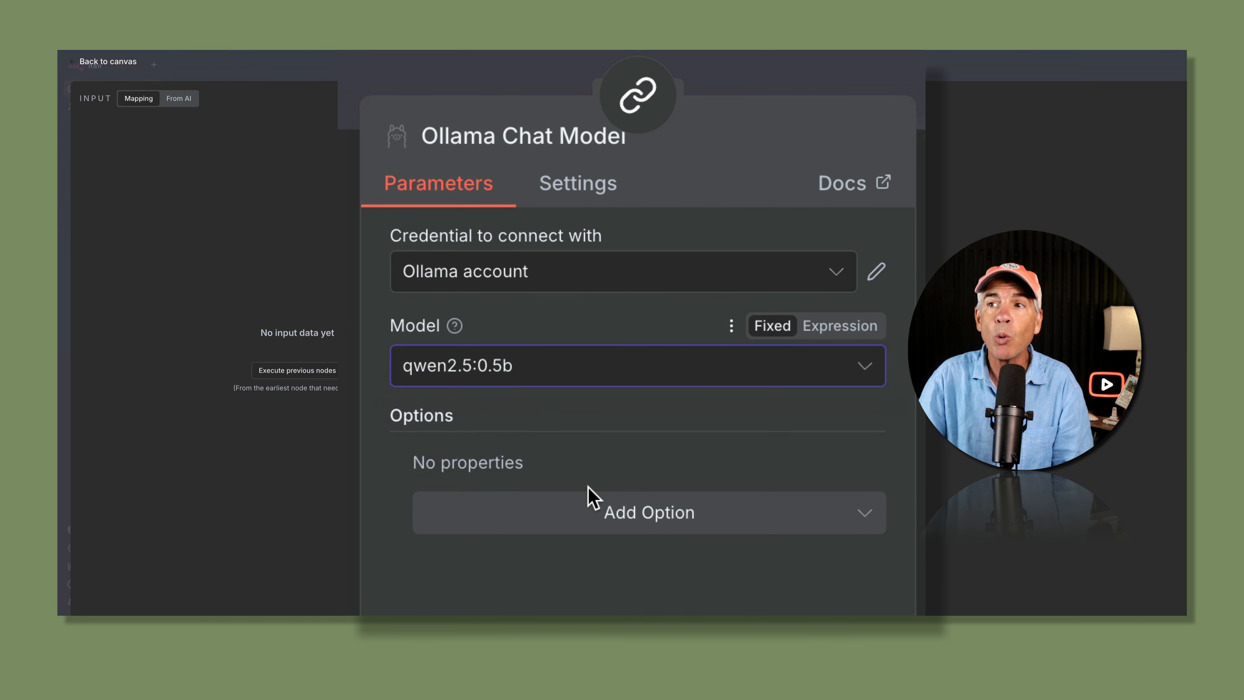
{"action": "left_click", "coordinate": [94, 64]}
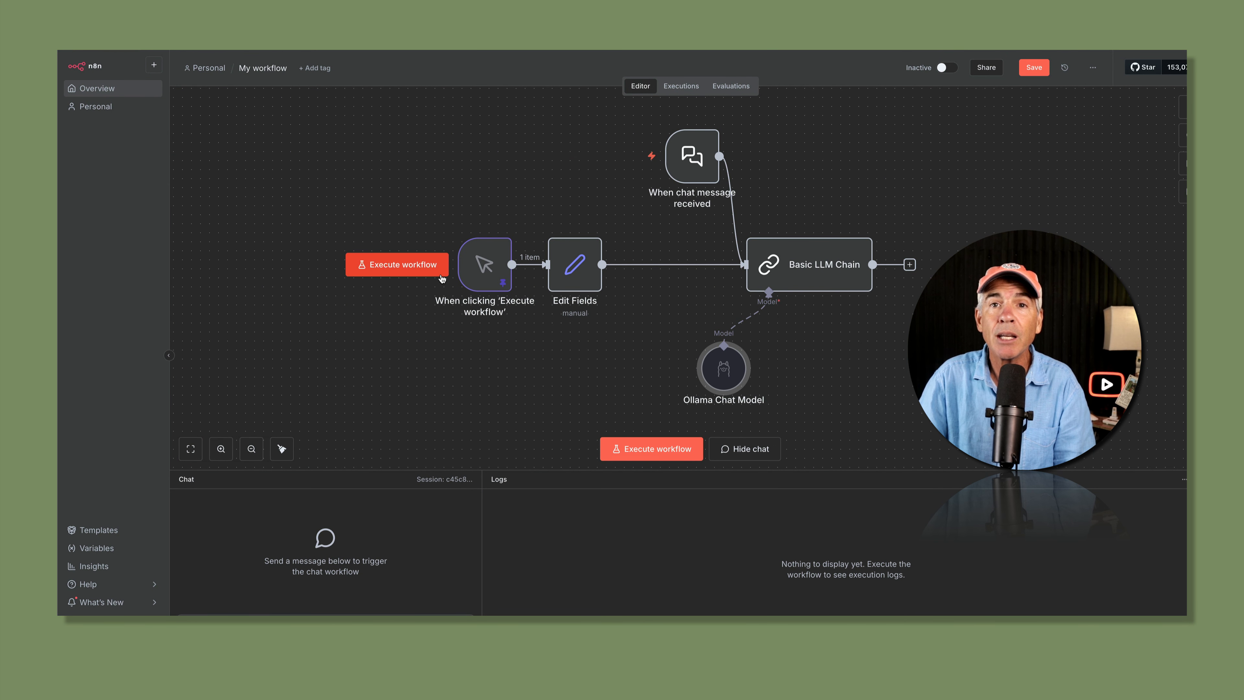
{"action": "left_click", "coordinate": [642, 449]}
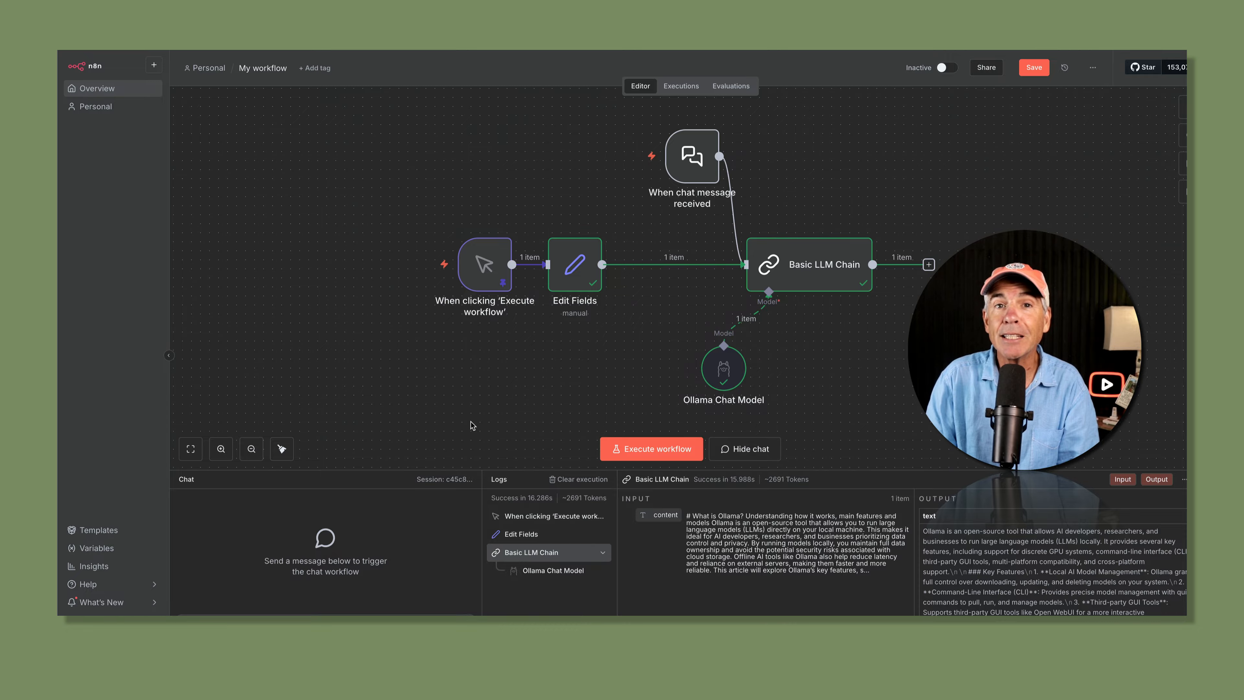
{"action": "left_click", "coordinate": [647, 449]}
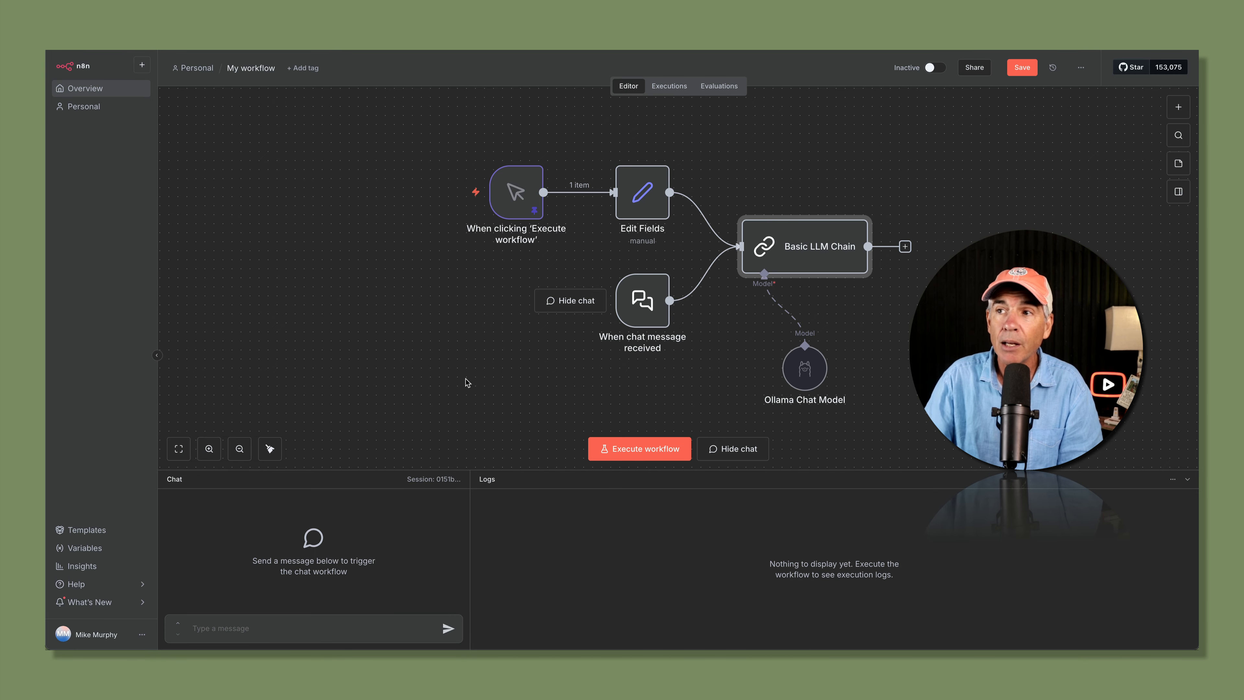
Set the Basic LLM Chain's prompt source to Connected Chat Trigger Node and shift the chat trigger slightly on the canvas.
{"action": "double_click", "coordinate": [821, 260]}
{"action": "left_click", "coordinate": [590, 171]}
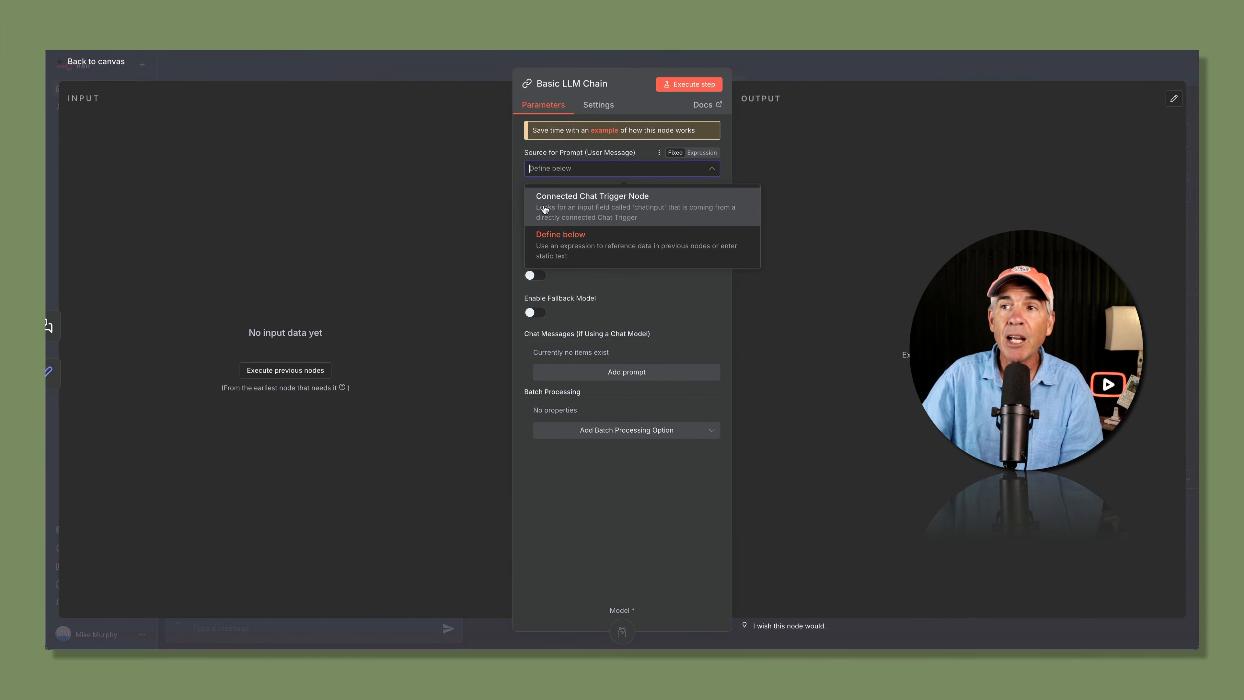
{"action": "left_click", "coordinate": [652, 212]}
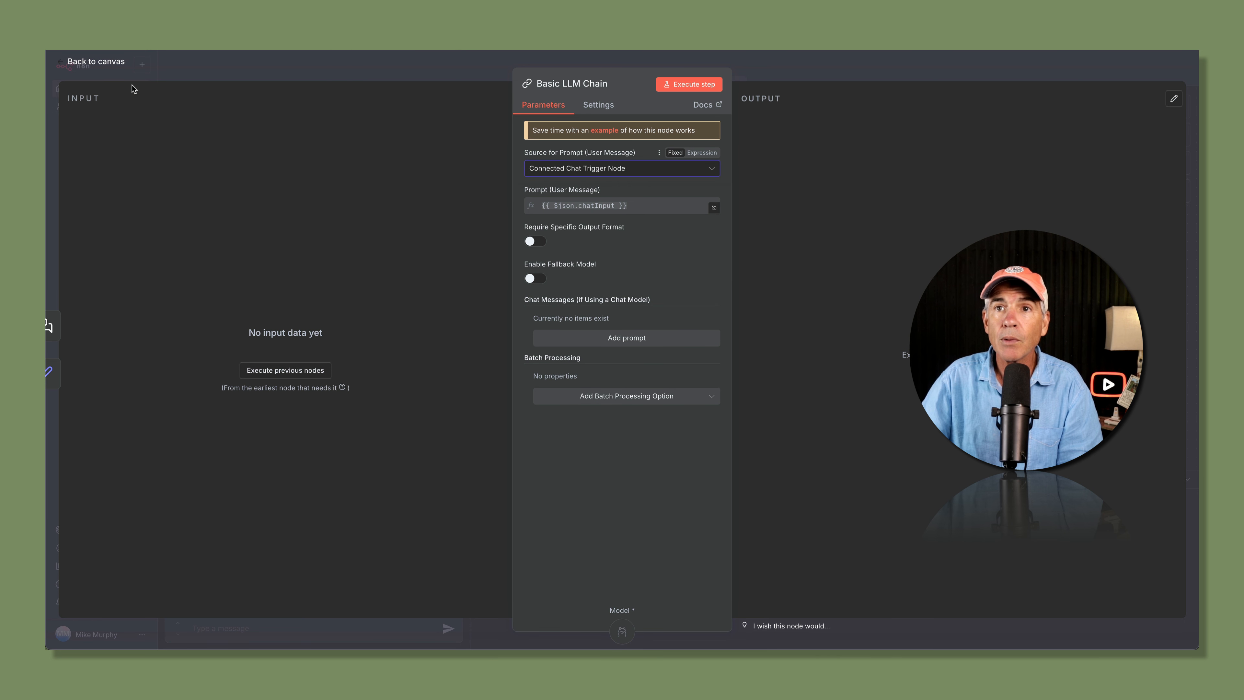
{"action": "left_click", "coordinate": [89, 68]}
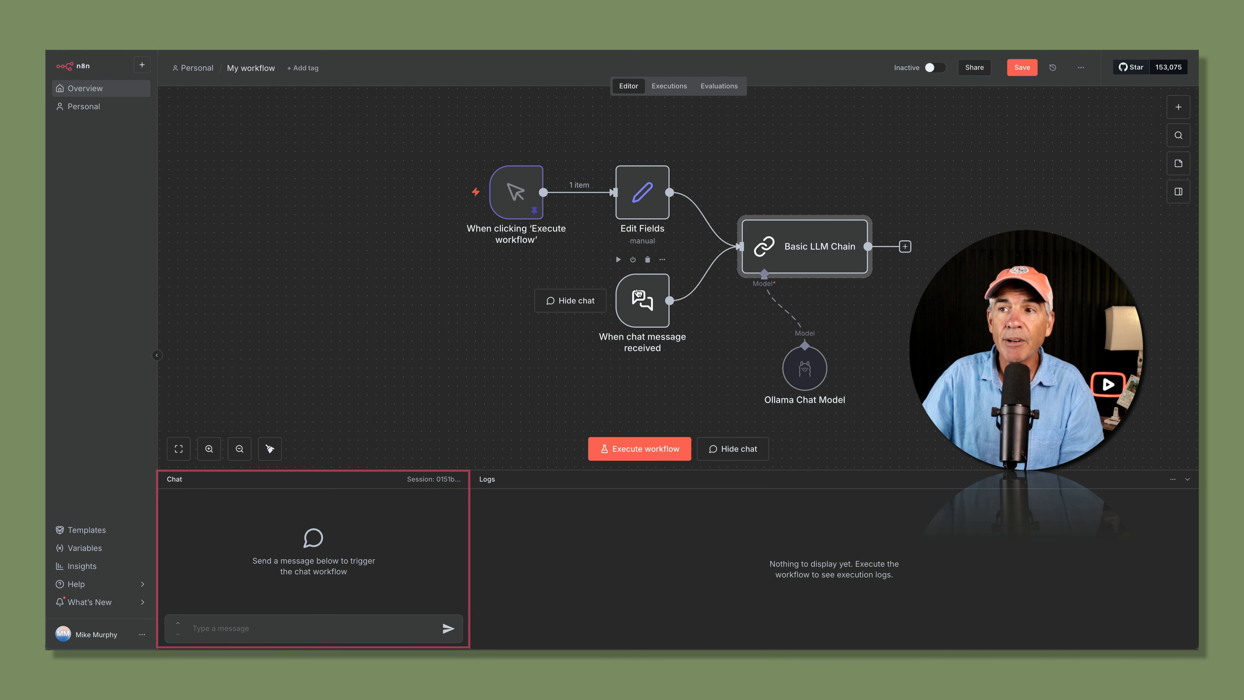
{"action": "left_click_drag", "start_coordinate": [624, 291], "coordinate": [607, 300]}
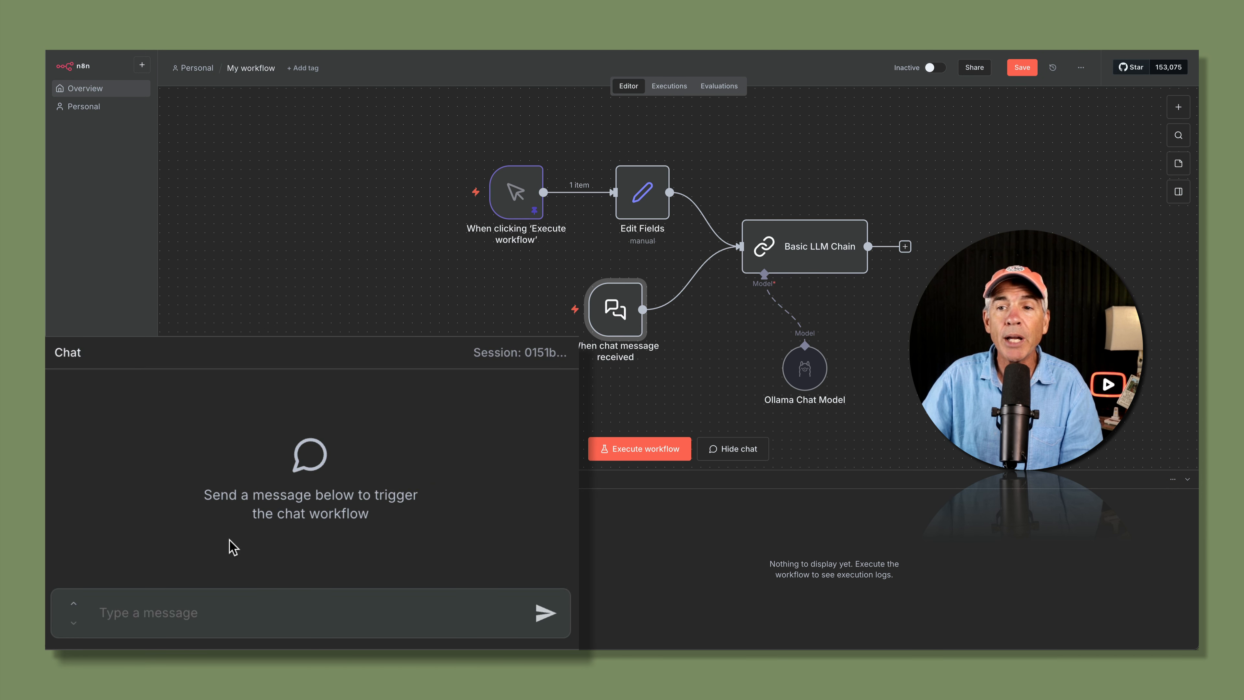
Send the chat message "What was the original name of The Grateful Dead?" to trigger the workflow.
{"action": "left_click", "coordinate": [210, 613]}
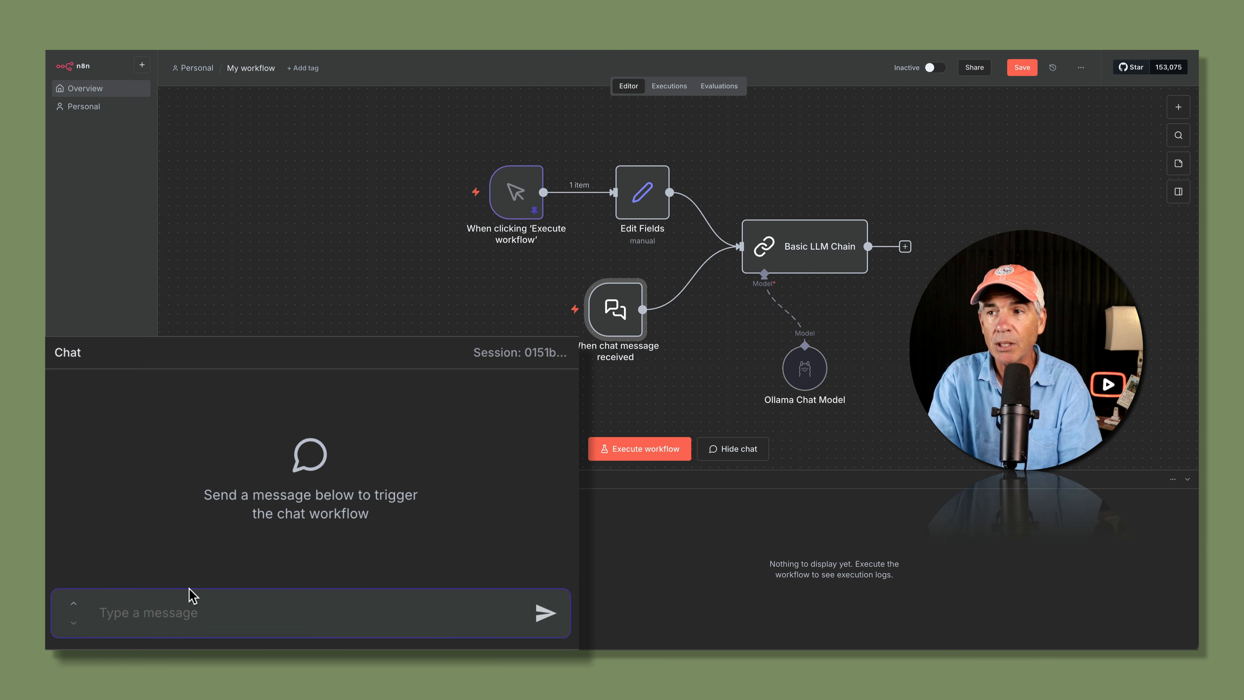
{"action": "type", "text": "What"}
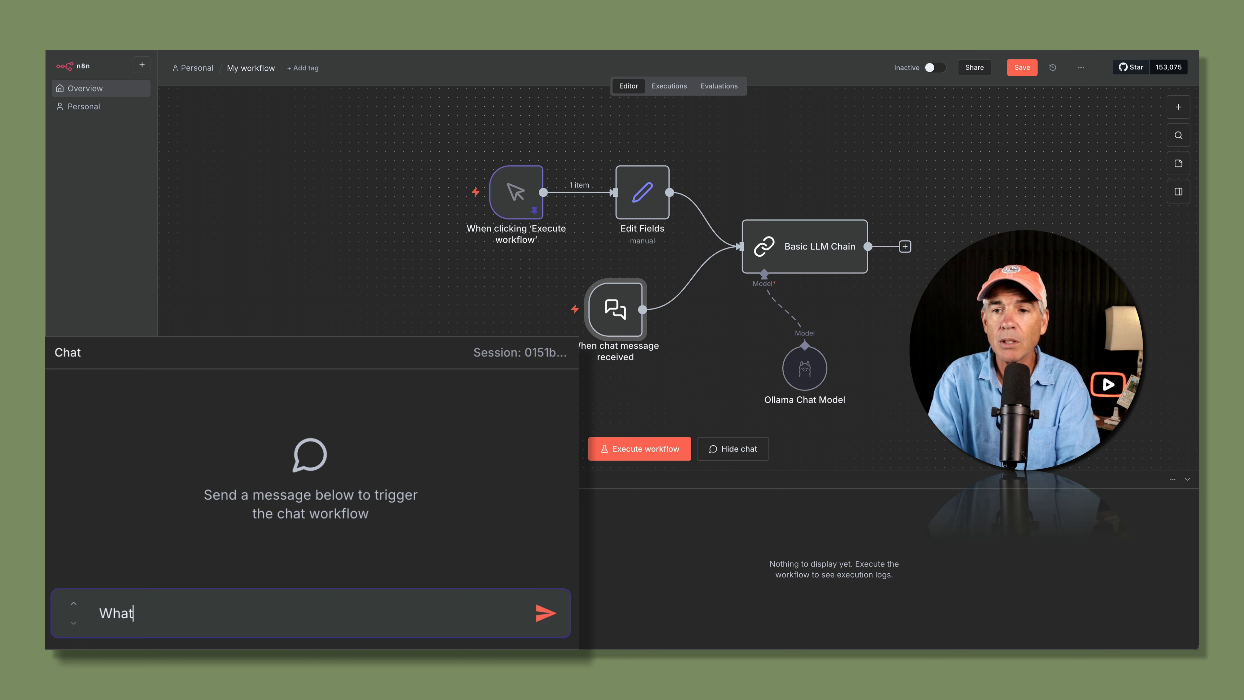
{"action": "type", "text": " was the o"}
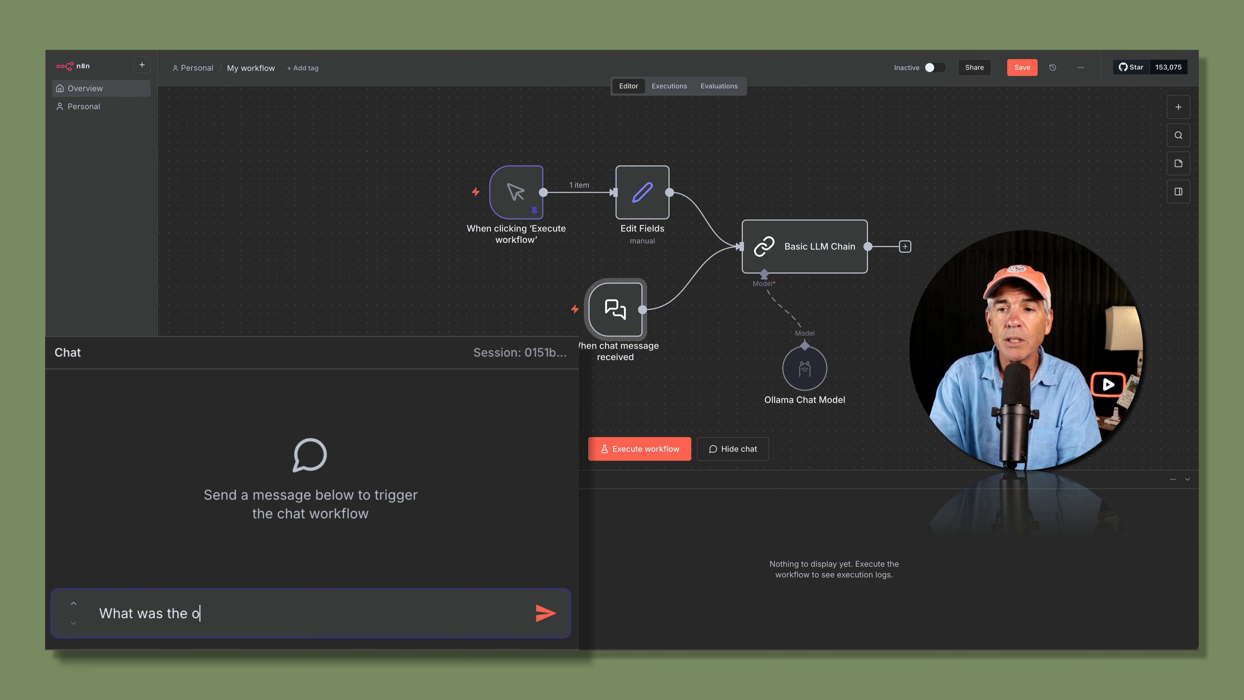
{"action": "type", "text": "riginal na"}
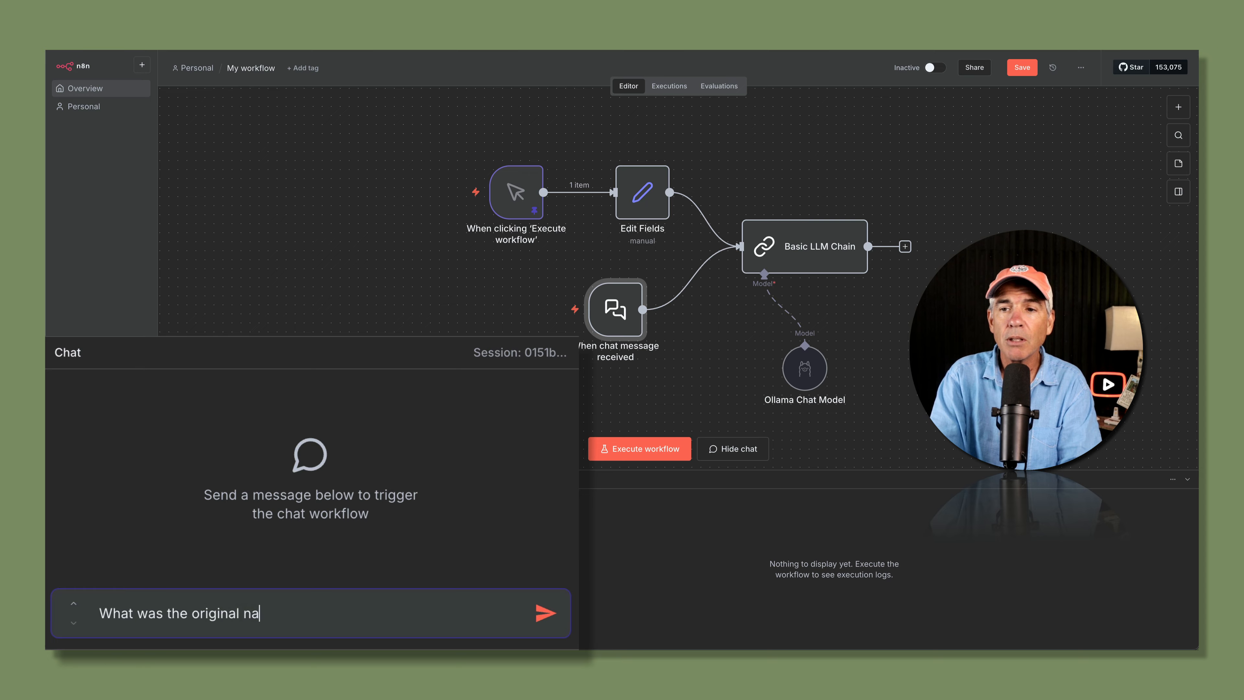
{"action": "type", "text": "me of THe "}
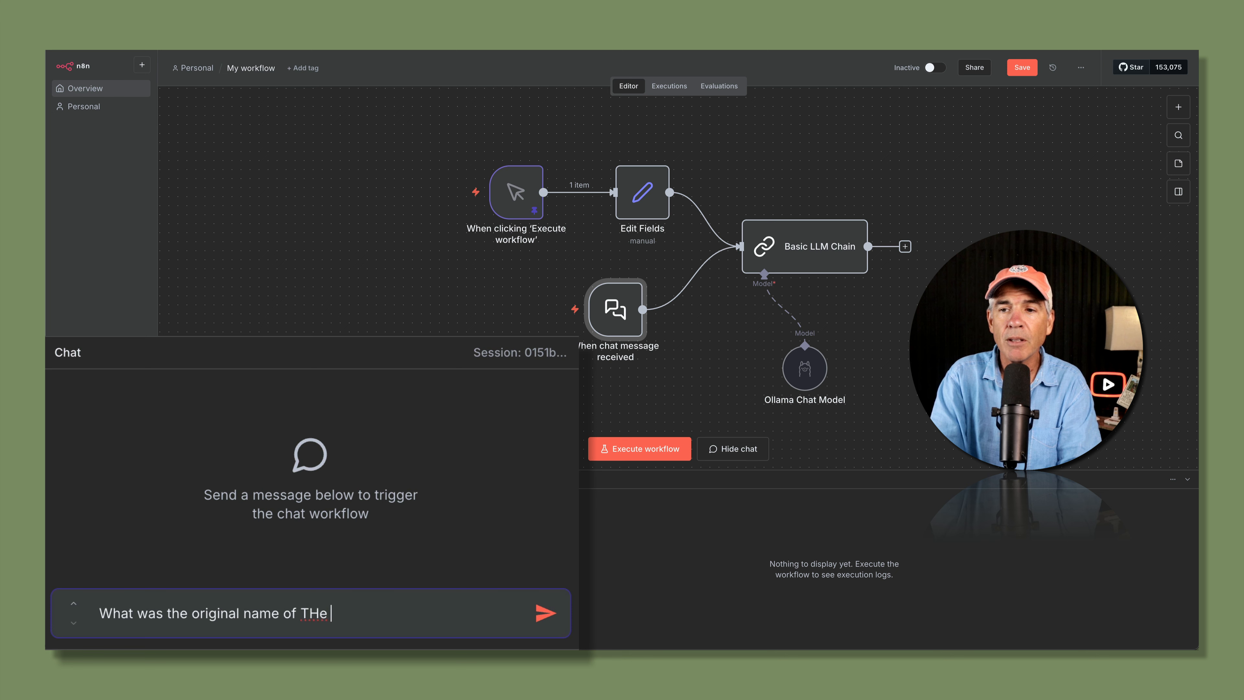
{"action": "type", "text": "Grateful Dead?"}
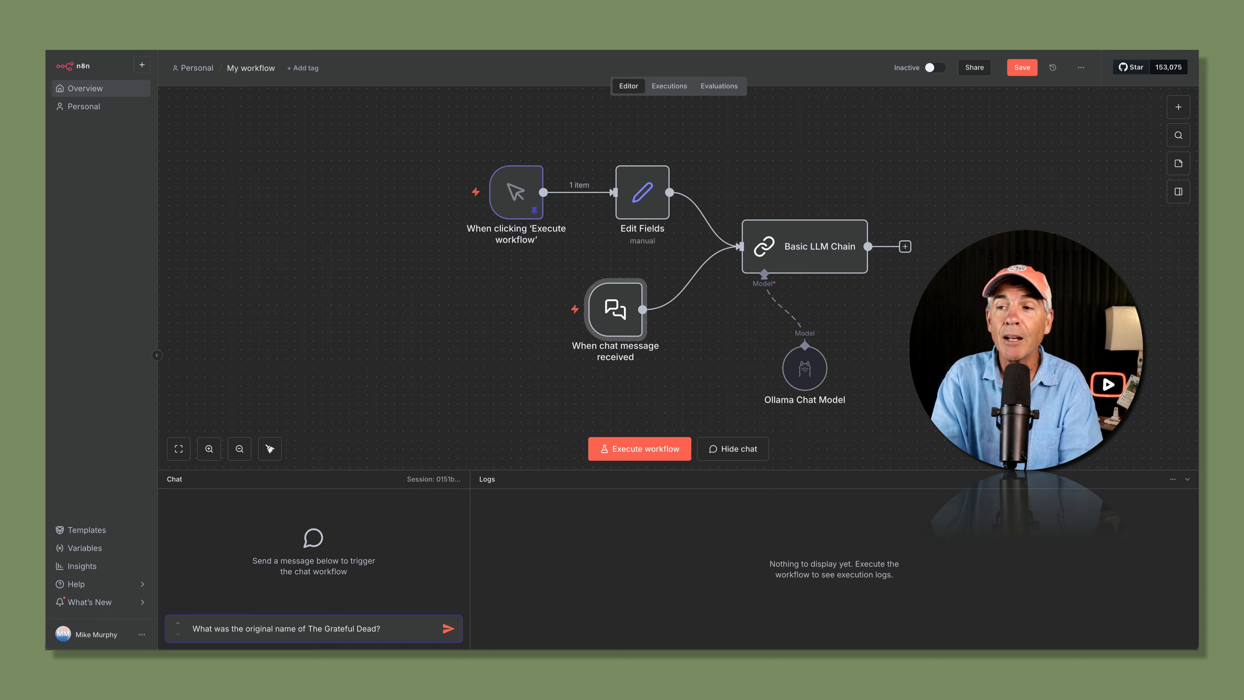
{"action": "key", "text": "Return"}
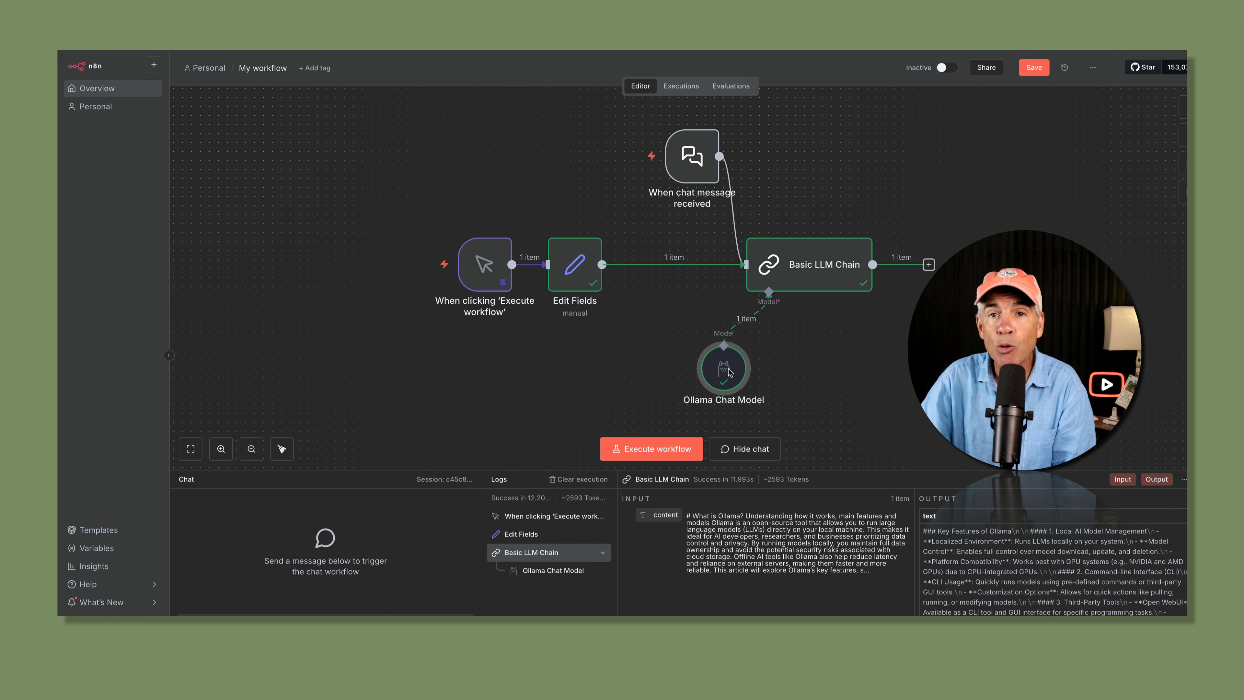
Check the models offered in the Ollama Chat Model node and review the gemma2:2b page in the Ollama model library.
{"action": "double_click", "coordinate": [727, 368]}
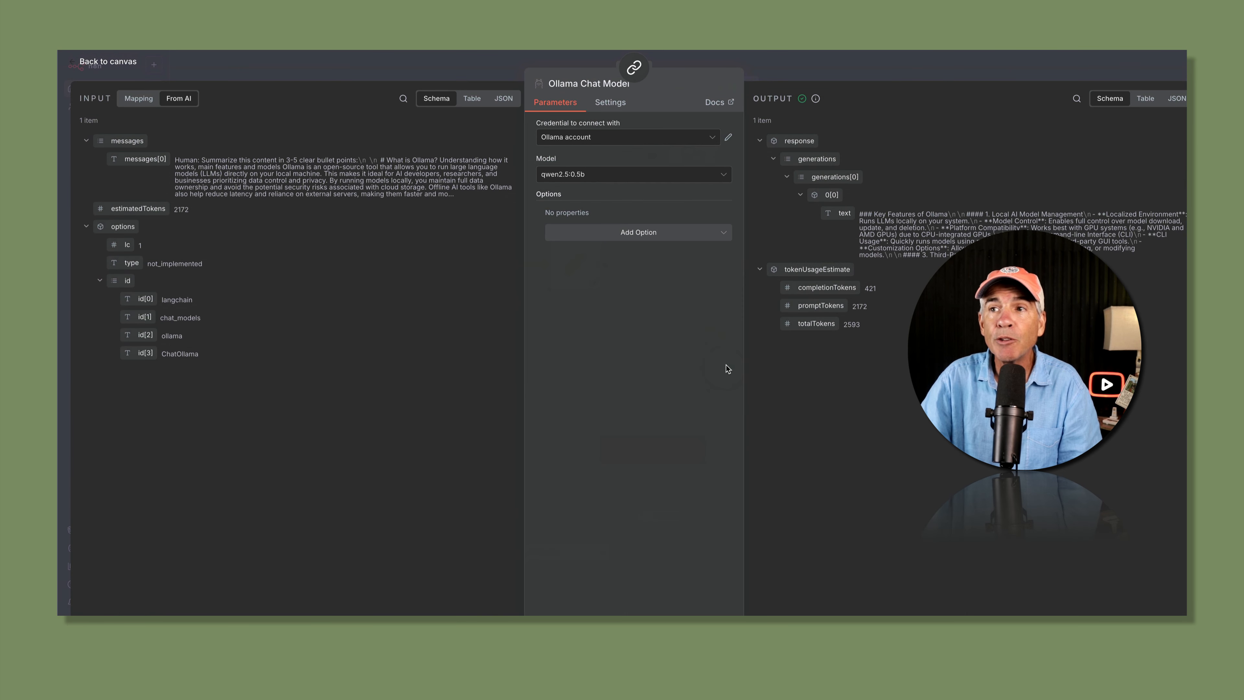
{"action": "left_click", "coordinate": [612, 177]}
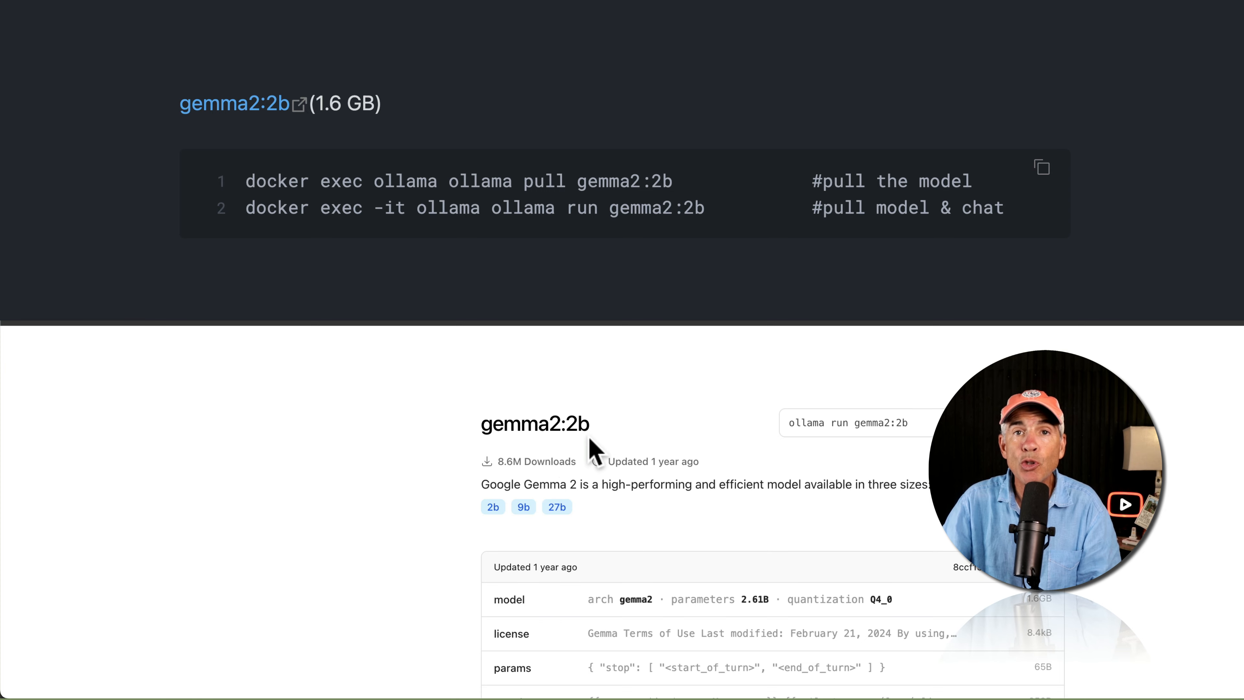
{"action": "scroll", "coordinate": [343, 431], "scroll_direction": "up", "scroll_amount": 2}
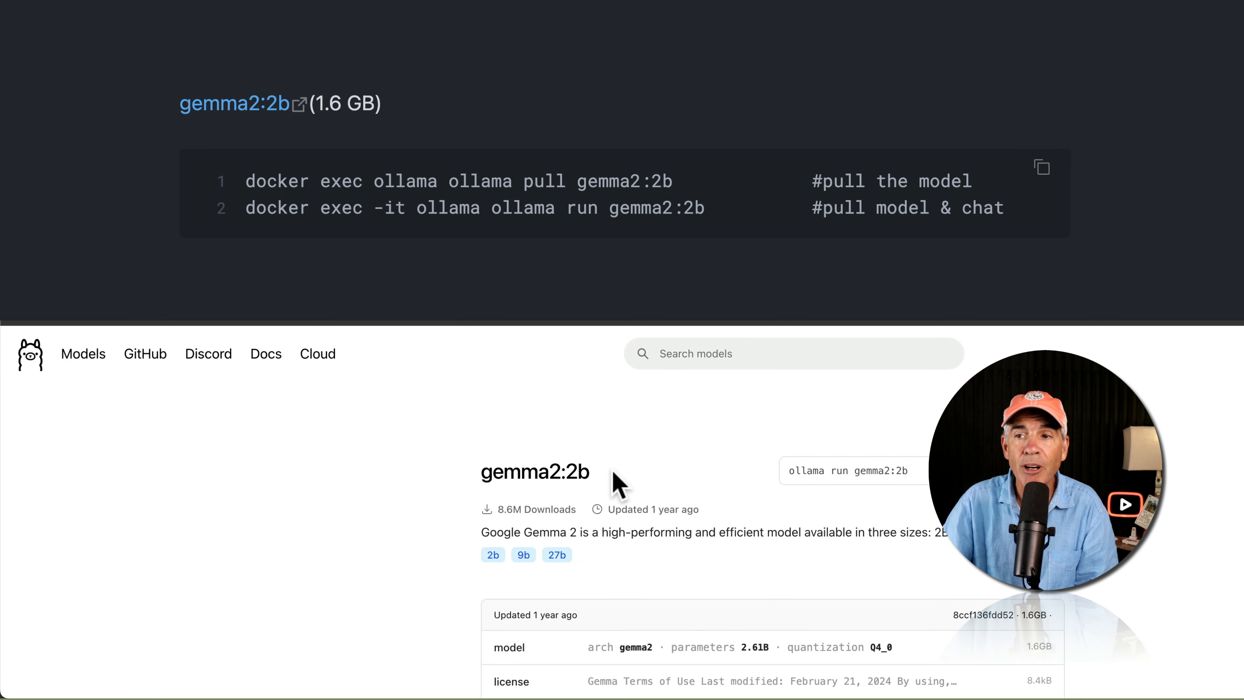
{"action": "scroll", "coordinate": [613, 473], "scroll_direction": "down", "scroll_amount": 1}
{"action": "left_click_drag", "start_coordinate": [930, 435], "coordinate": [853, 447]}
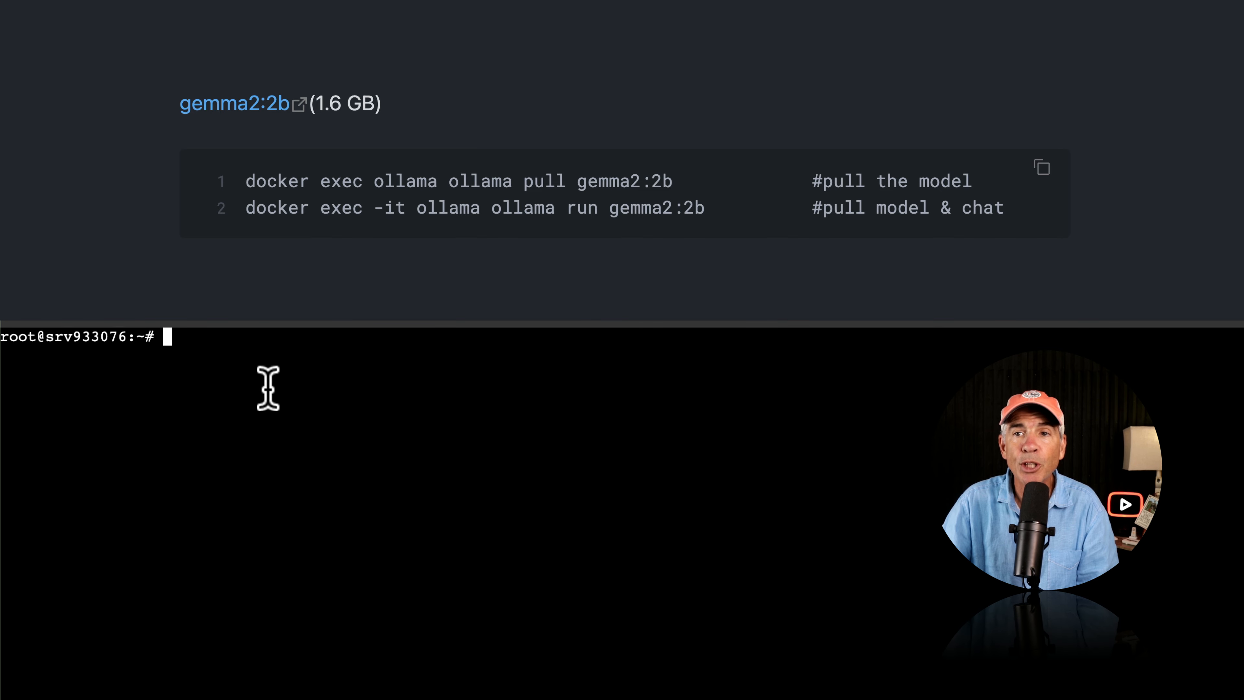
Copy the command "docker exec ollama ollama pull gemma2:2b" from the notes and run it in the server terminal.
{"action": "left_click", "coordinate": [244, 176]}
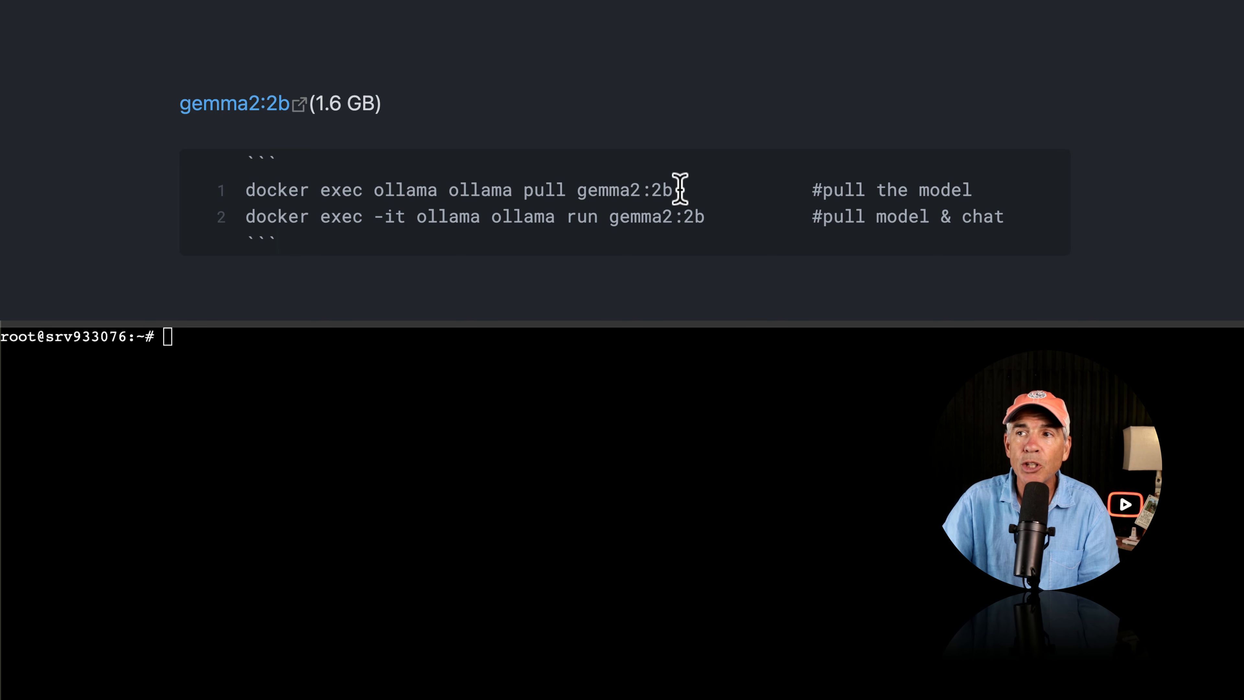
{"action": "left_click_drag", "start_coordinate": [675, 189], "coordinate": [247, 196]}
{"action": "key", "text": "super+c"}
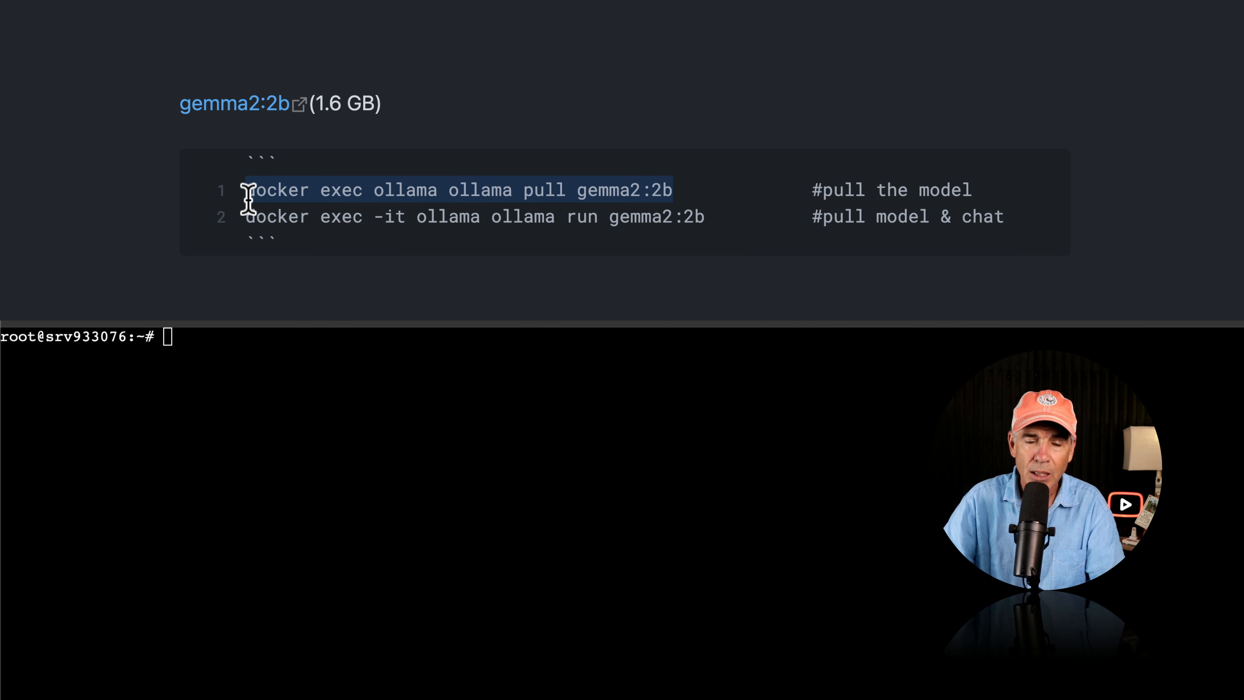
{"action": "left_click", "coordinate": [194, 341]}
{"action": "key", "text": "super+v"}
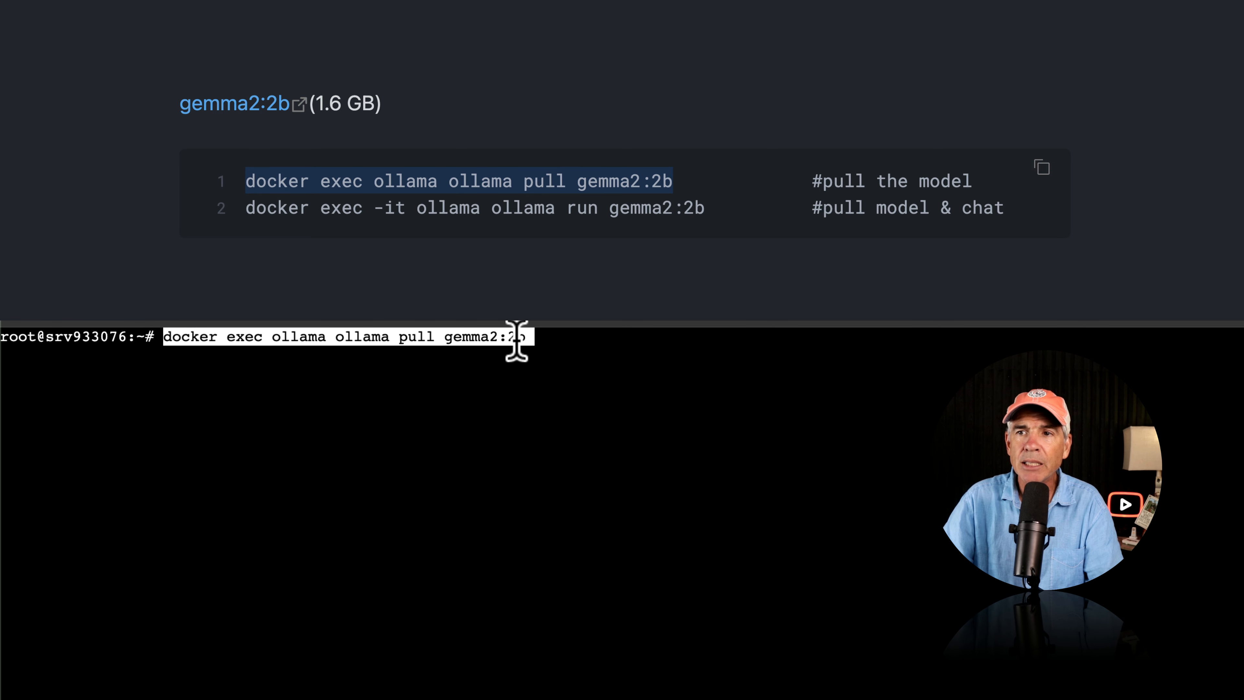
{"action": "key", "text": "Return"}
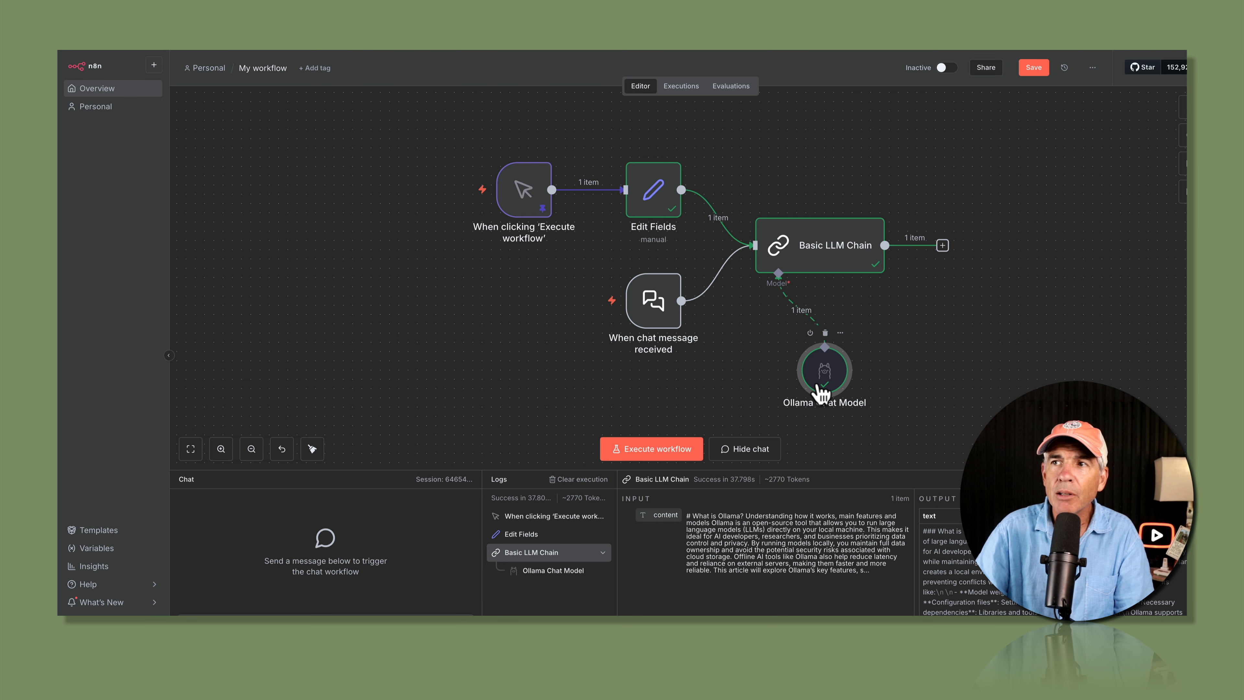
Set the Ollama Chat Model node's model to gemma2:2b and execute the workflow.
{"action": "double_click", "coordinate": [820, 392]}
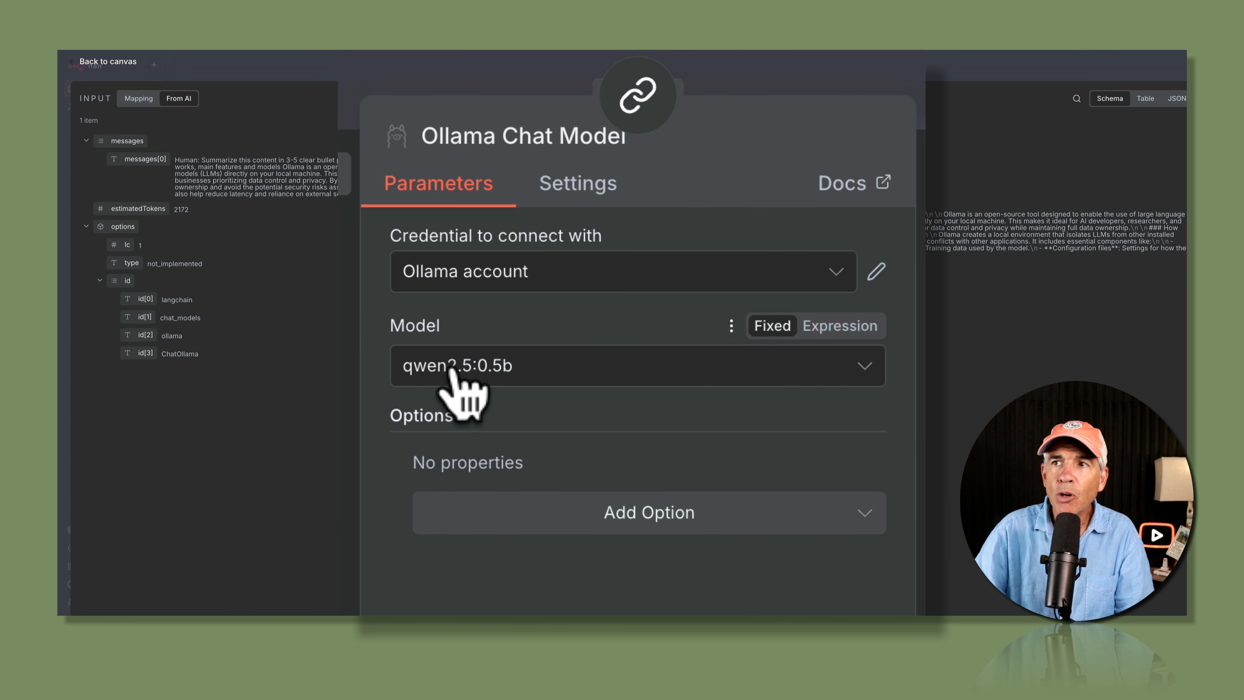
{"action": "left_click", "coordinate": [639, 372]}
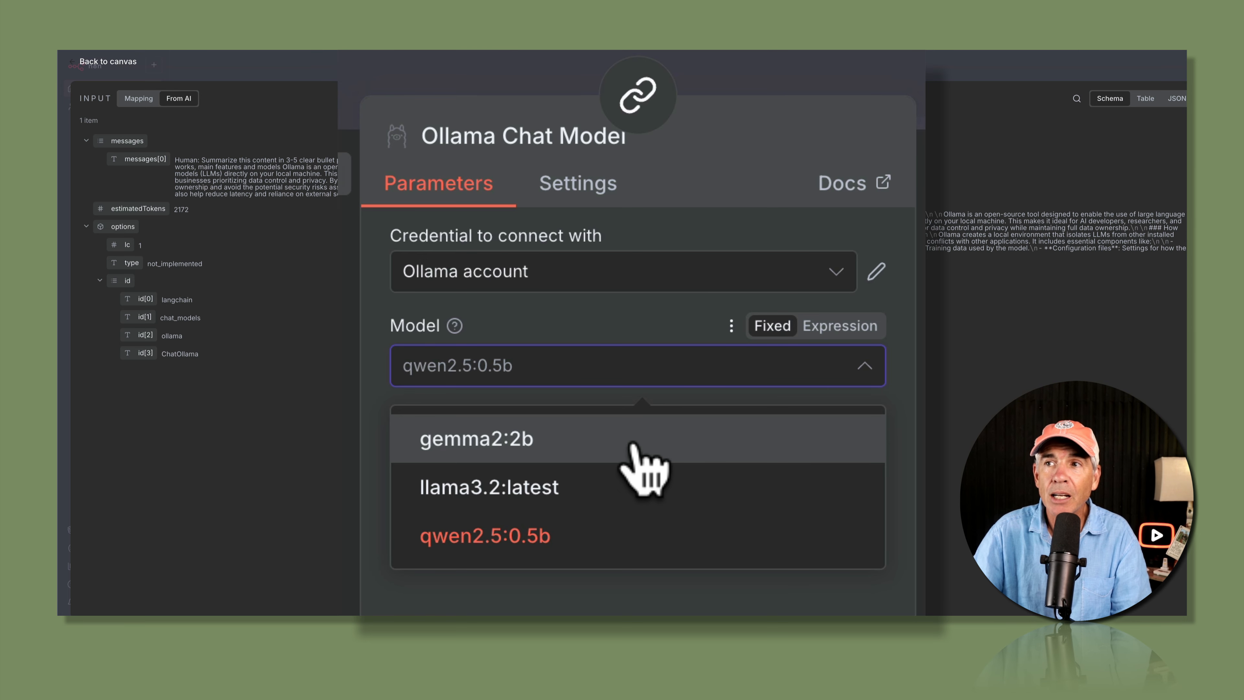
{"action": "left_click", "coordinate": [633, 446]}
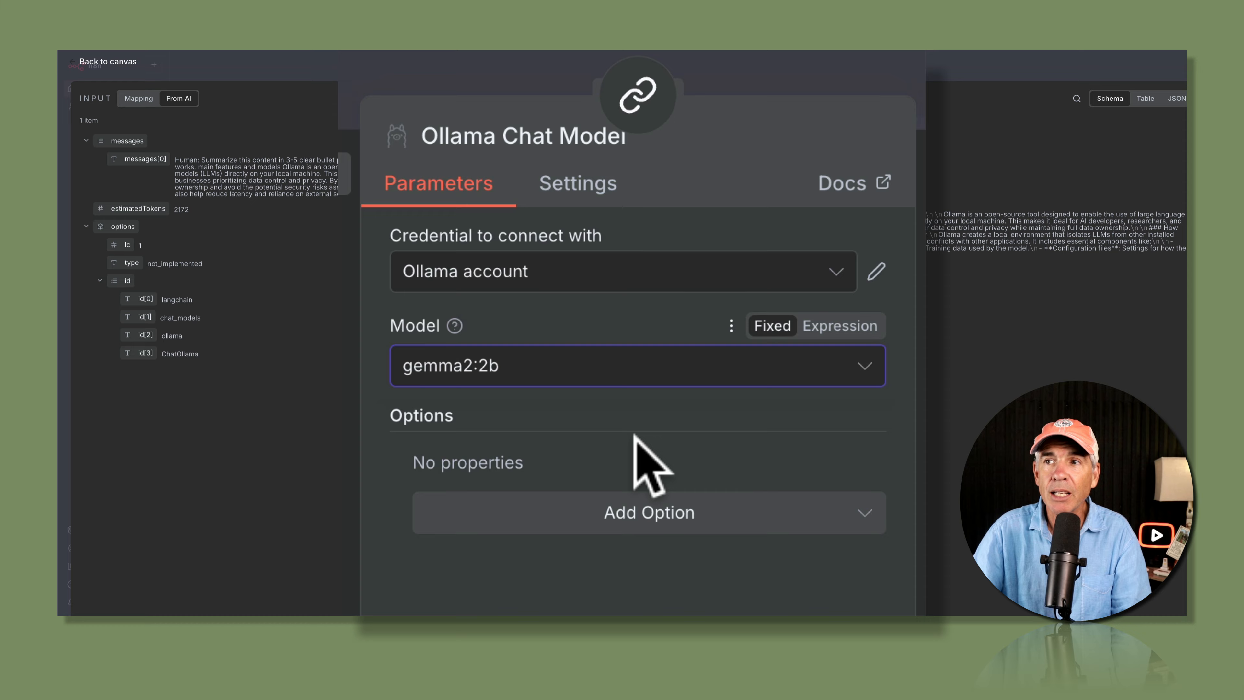
{"action": "left_click", "coordinate": [120, 63]}
{"action": "left_click", "coordinate": [669, 448]}
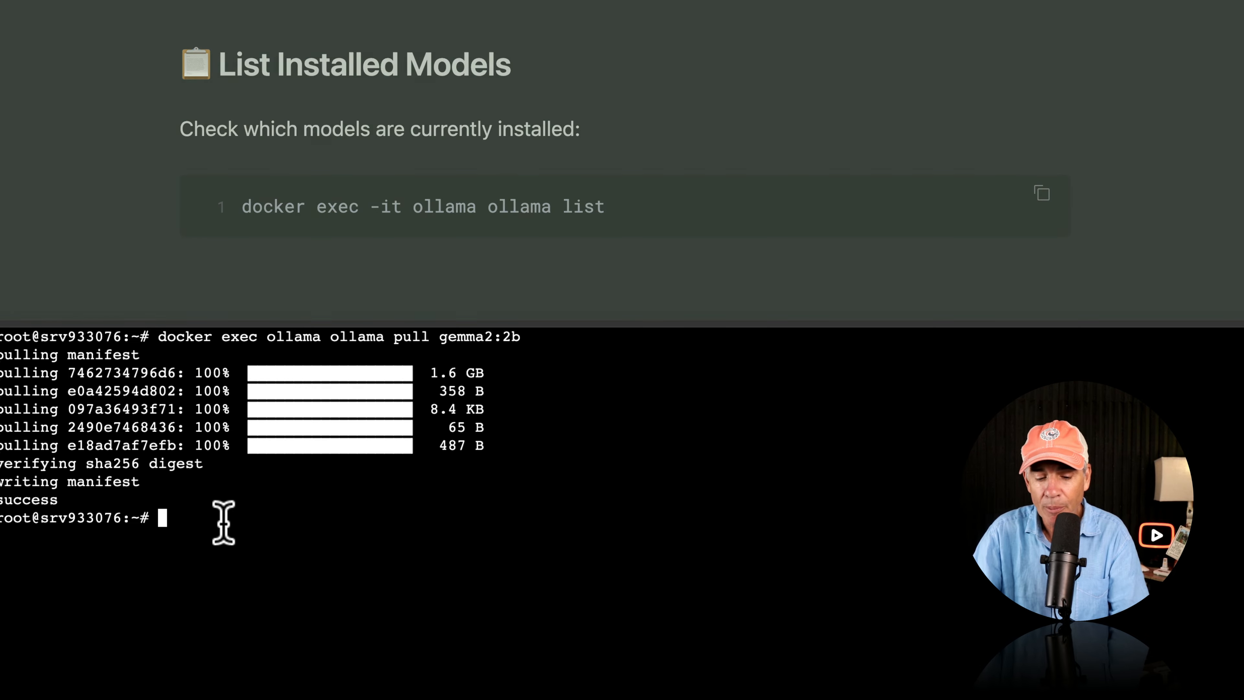
List the installed models in the server terminal with "docker exec -it ollama ollama list" and highlight the gemma2:2b entry.
{"action": "type", "text": "docker exec -it ollama ollama list"}
{"action": "key", "text": "Return"}
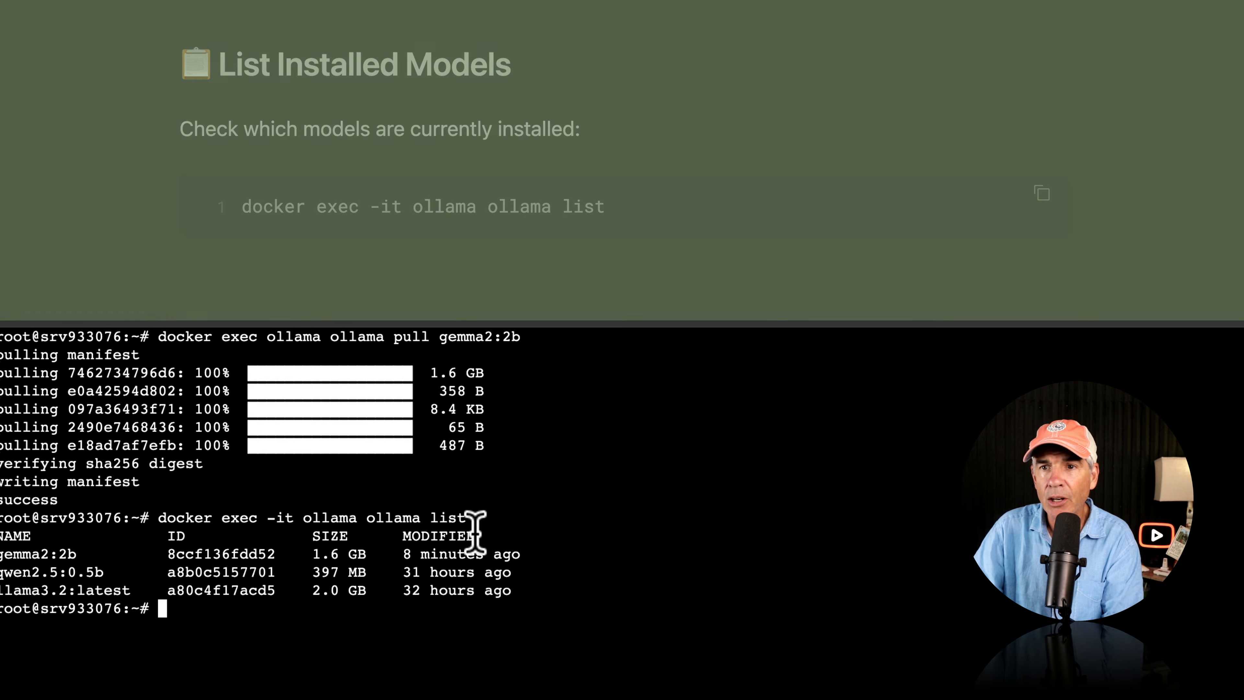
{"action": "left_click_drag", "start_coordinate": [186, 563], "coordinate": [1, 553]}
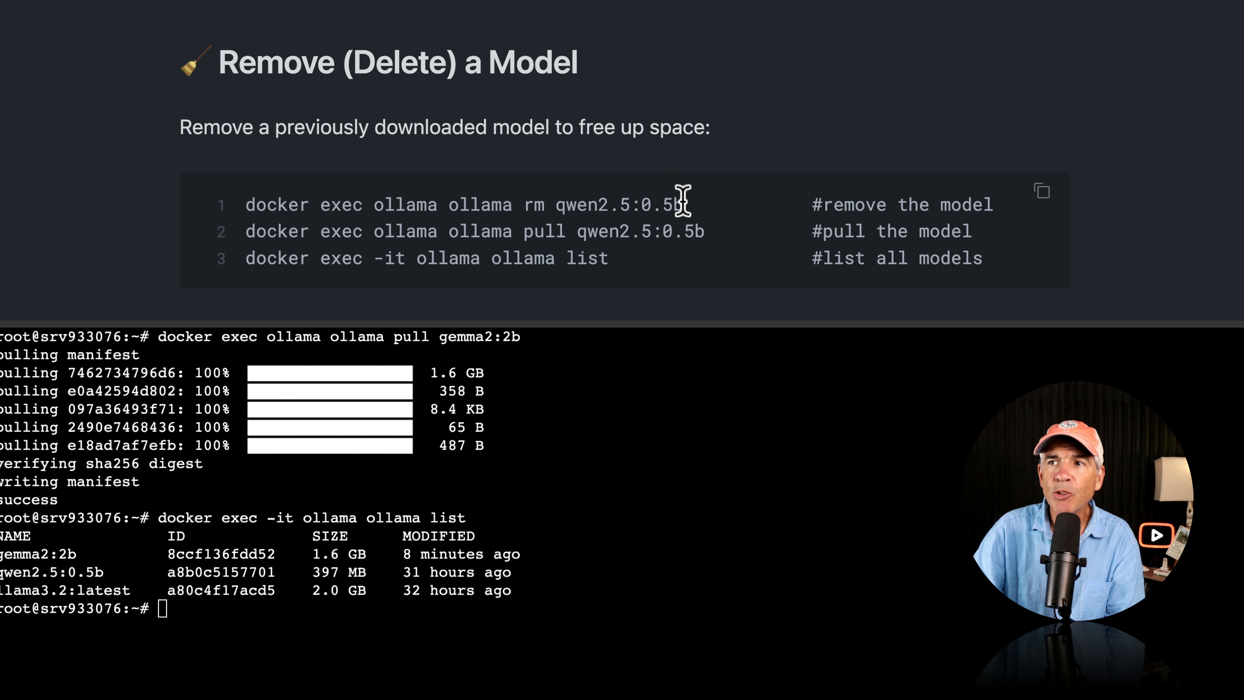
Copy "docker exec ollama ollama rm qwen2.5:0.5b" from the notes, run it in the server terminal, and check the models offered in the Ollama Chat Model node.
{"action": "left_click_drag", "start_coordinate": [681, 202], "coordinate": [266, 213]}
{"action": "left_click_drag", "start_coordinate": [266, 212], "coordinate": [248, 212]}
{"action": "key", "text": "super+c"}
{"action": "left_click", "coordinate": [385, 636]}
{"action": "key", "text": "super+v"}
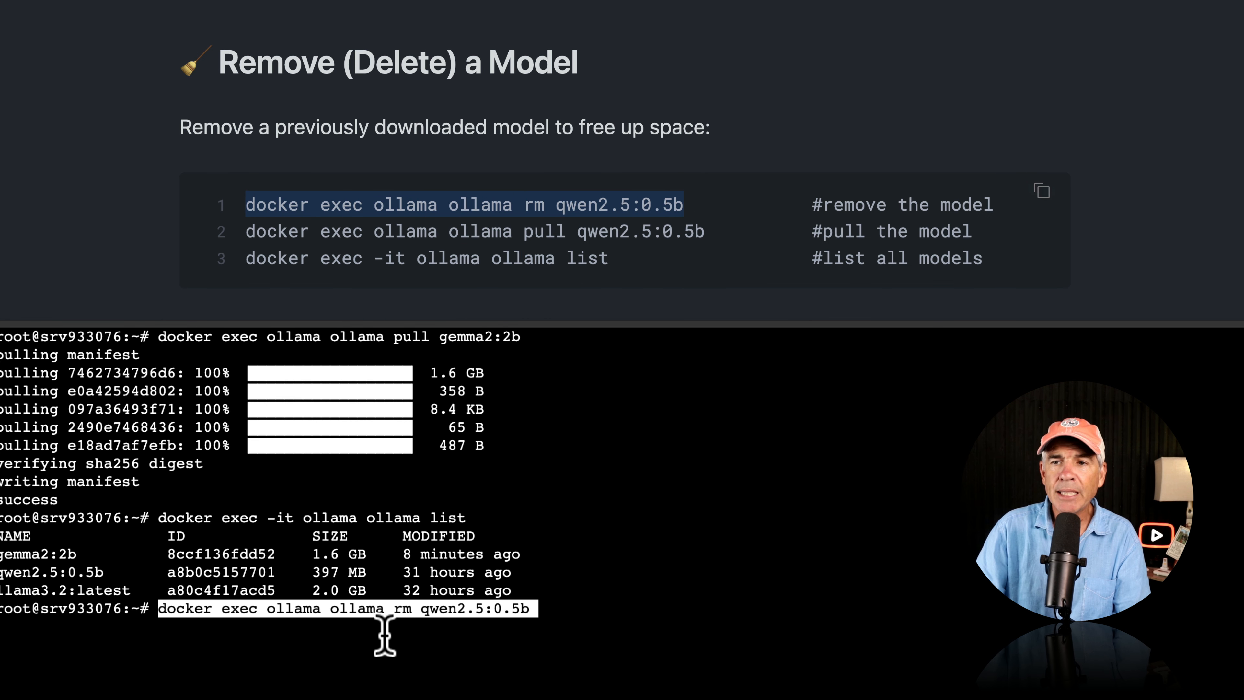
{"action": "key", "text": "Return"}
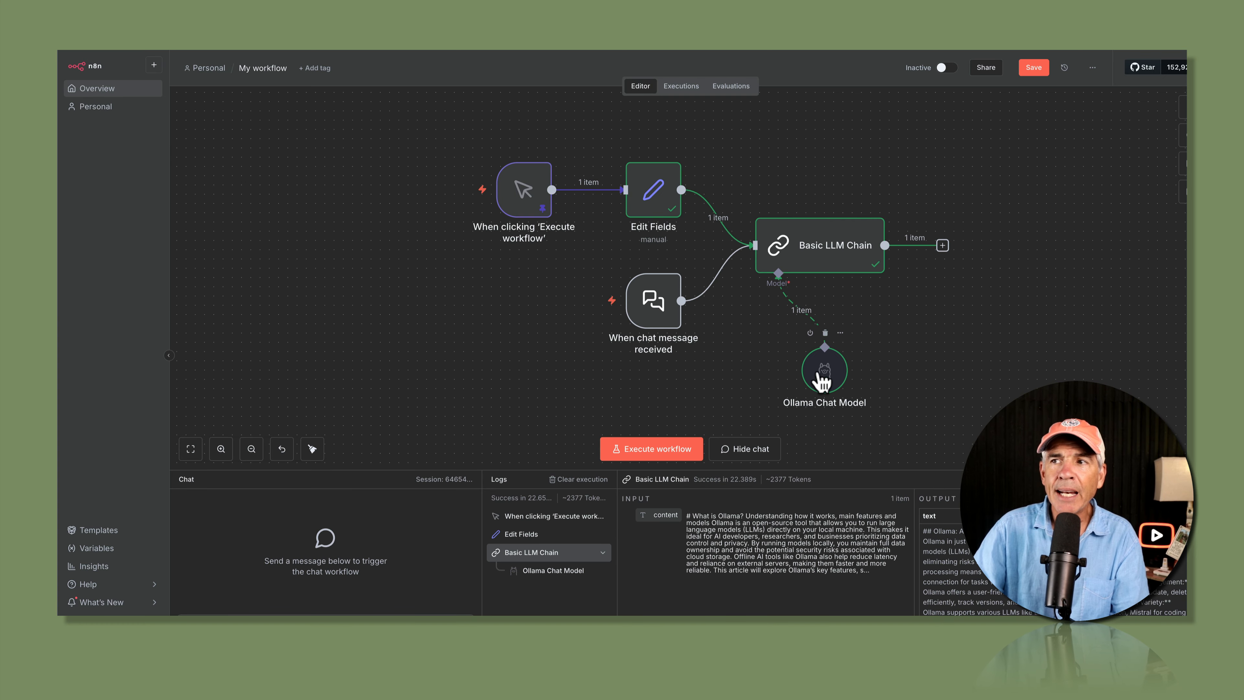
{"action": "double_click", "coordinate": [823, 375]}
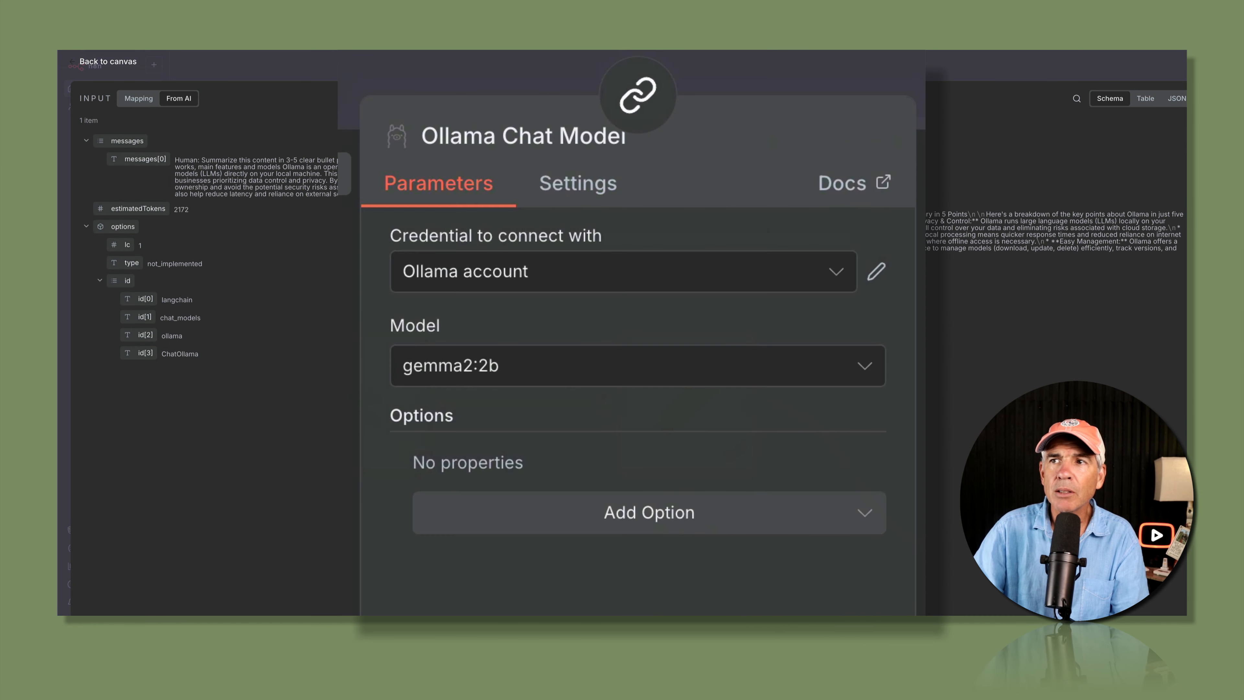
{"action": "left_click", "coordinate": [757, 374]}
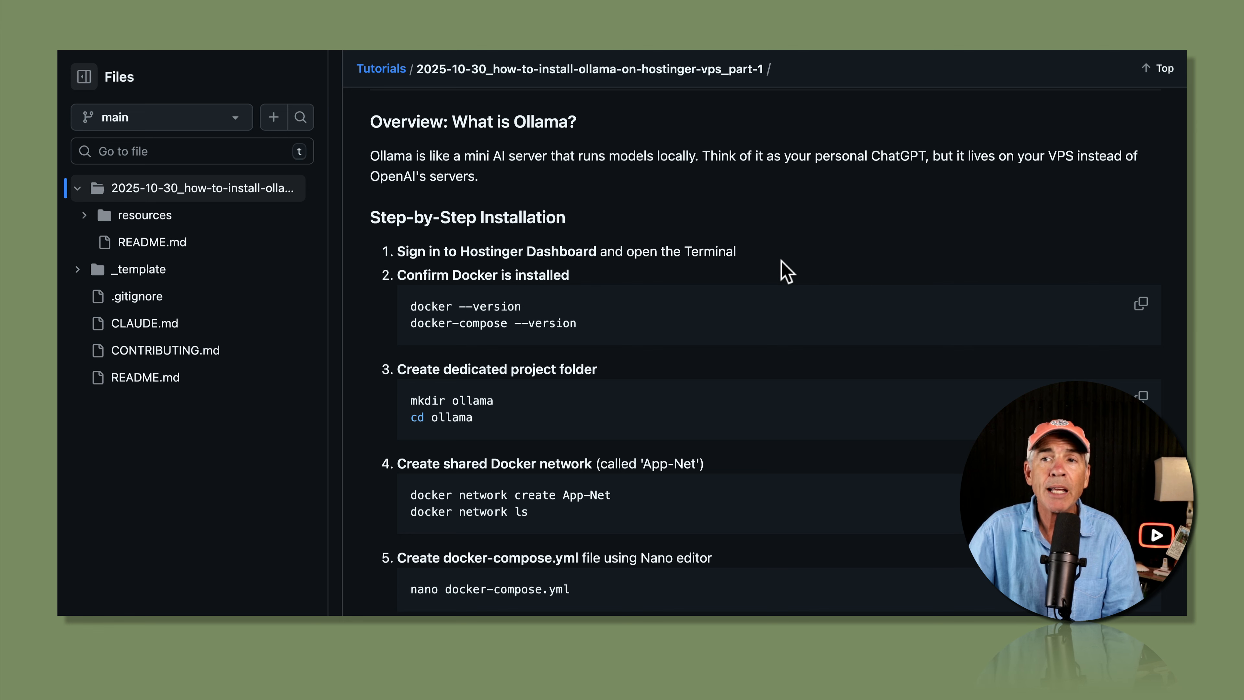
Review the step-by-step installation instructions in the GitHub README for installing Ollama on a Hostinger VPS.
{"action": "scroll", "coordinate": [786, 271], "scroll_direction": "down", "scroll_amount": 1}
{"action": "scroll", "coordinate": [786, 270], "scroll_direction": "down", "scroll_amount": 5}
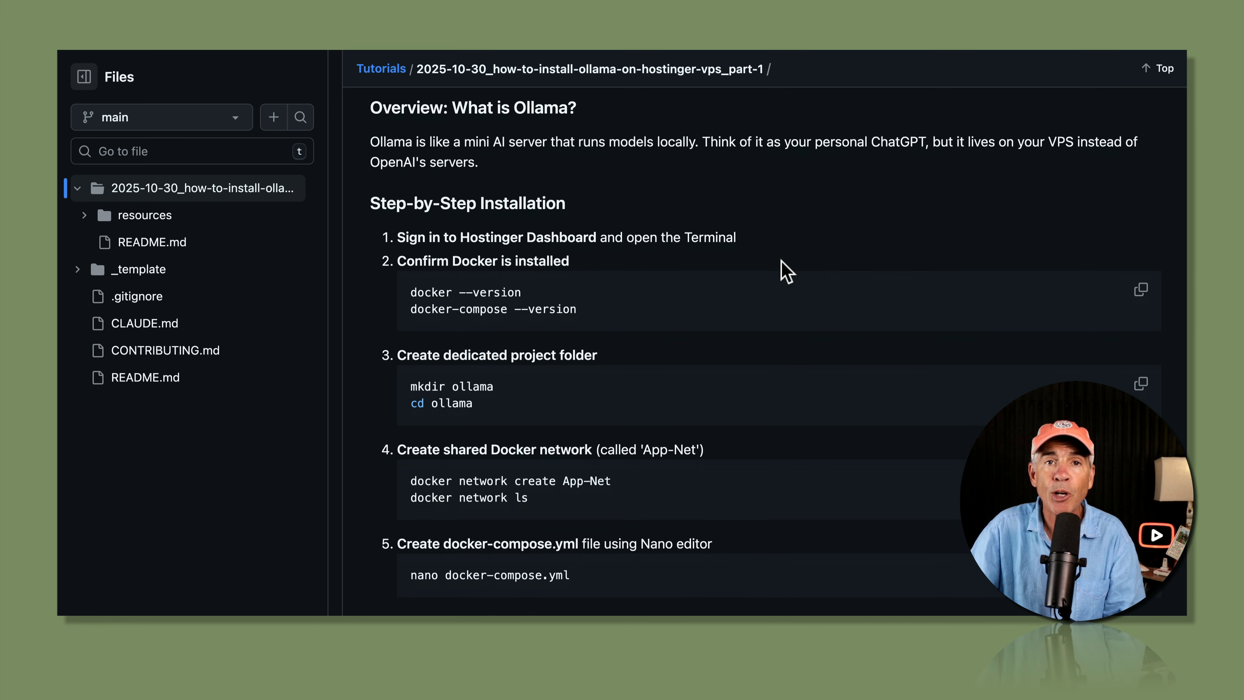
{"action": "scroll", "coordinate": [786, 270], "scroll_direction": "down", "scroll_amount": 6}
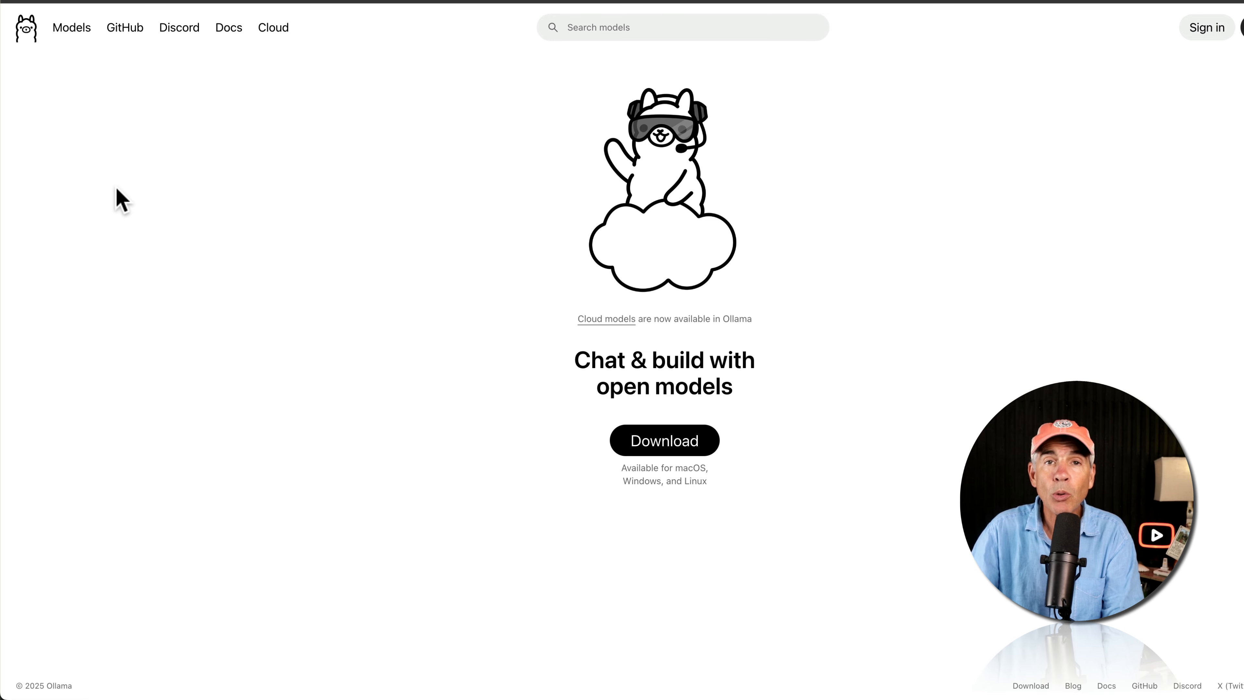
Browse the popular models in the Ollama model library and return to the n8n workflow.
{"action": "left_click", "coordinate": [71, 30]}
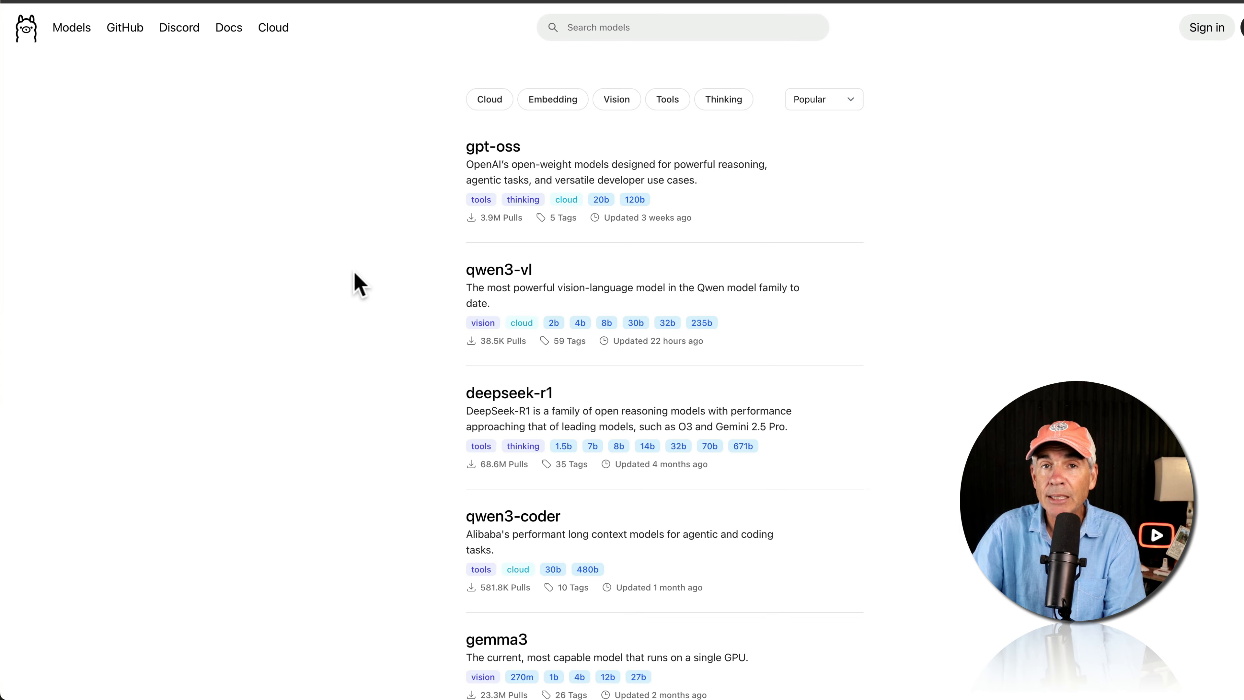
{"action": "scroll", "coordinate": [354, 281], "scroll_direction": "down", "scroll_amount": 10}
{"action": "scroll", "coordinate": [355, 274], "scroll_direction": "down", "scroll_amount": 15}
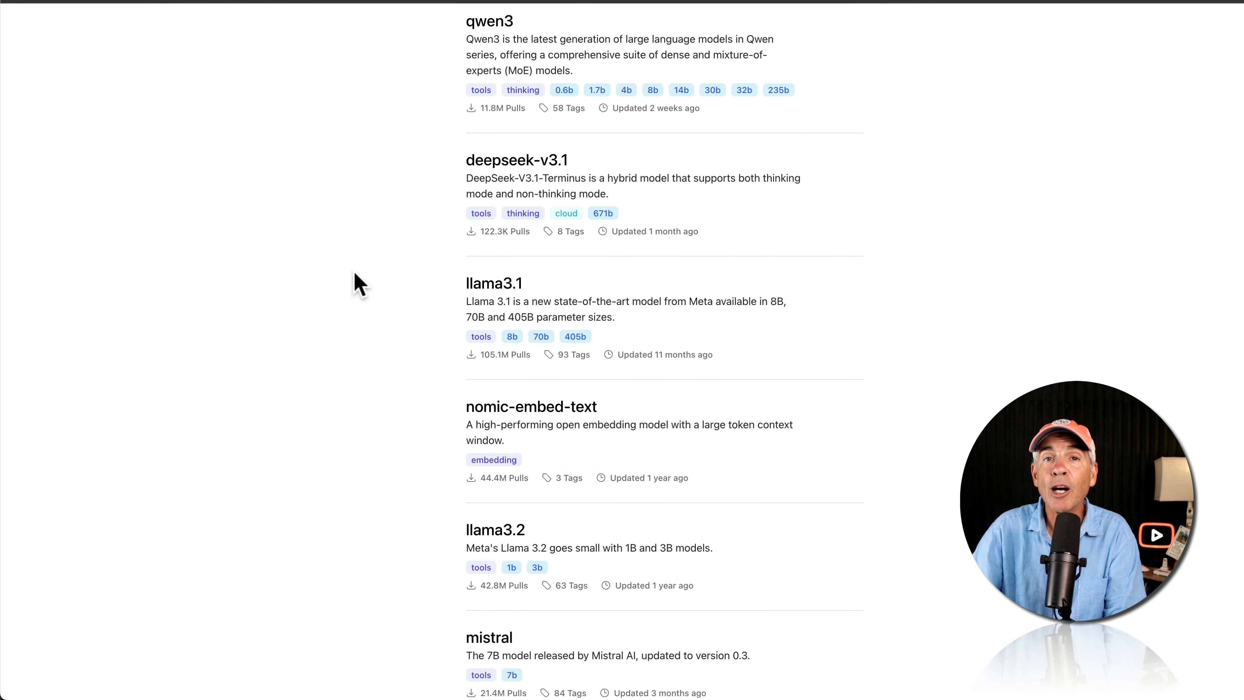
{"action": "scroll", "coordinate": [360, 284], "scroll_direction": "down", "scroll_amount": 20}
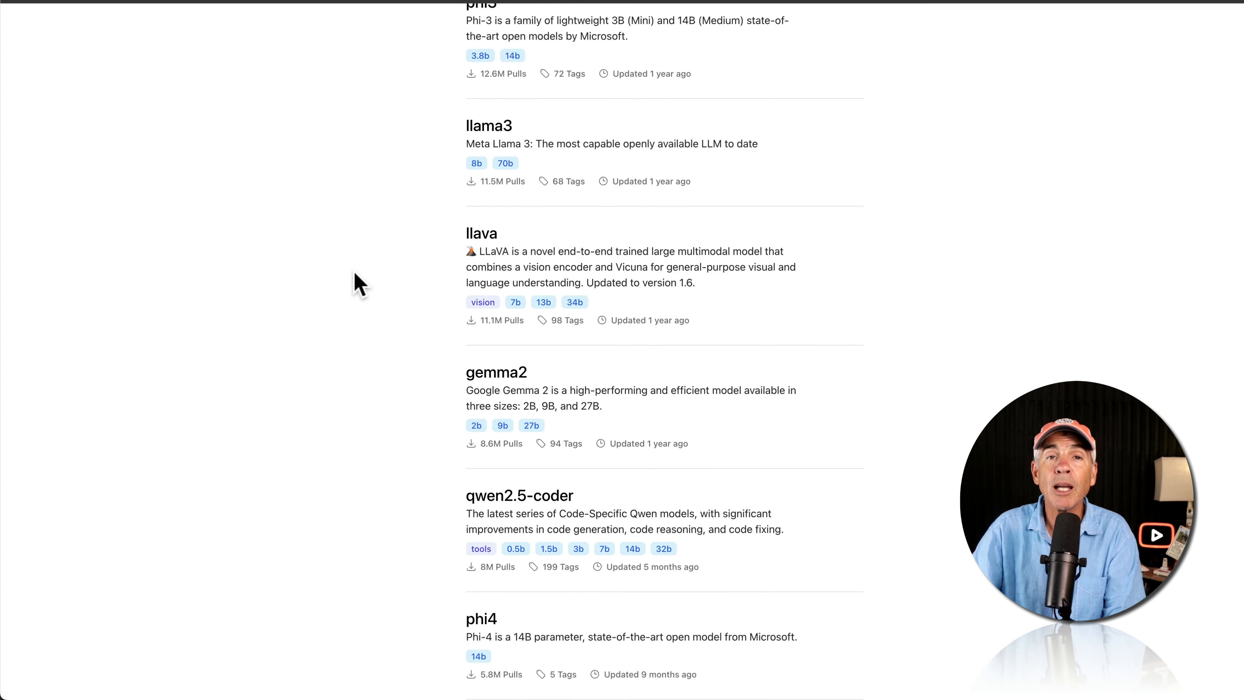
{"action": "scroll", "coordinate": [360, 284], "scroll_direction": "down", "scroll_amount": 8}
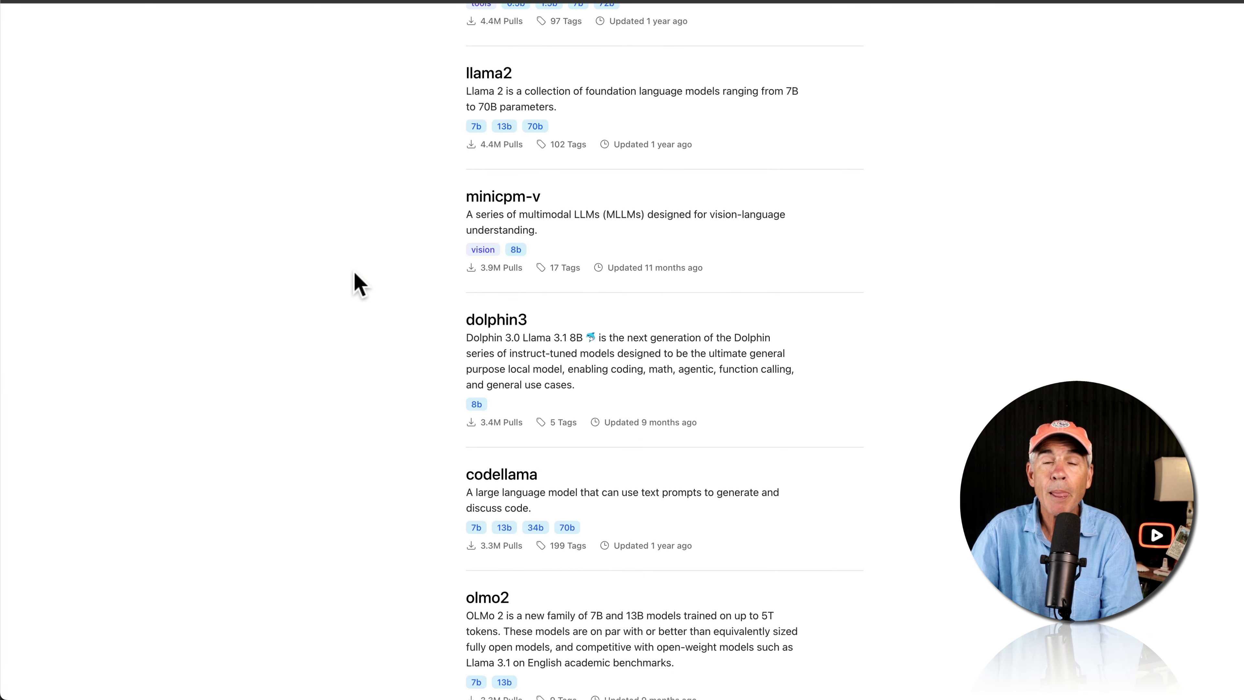
{"action": "key", "text": "ctrl+Tab"}
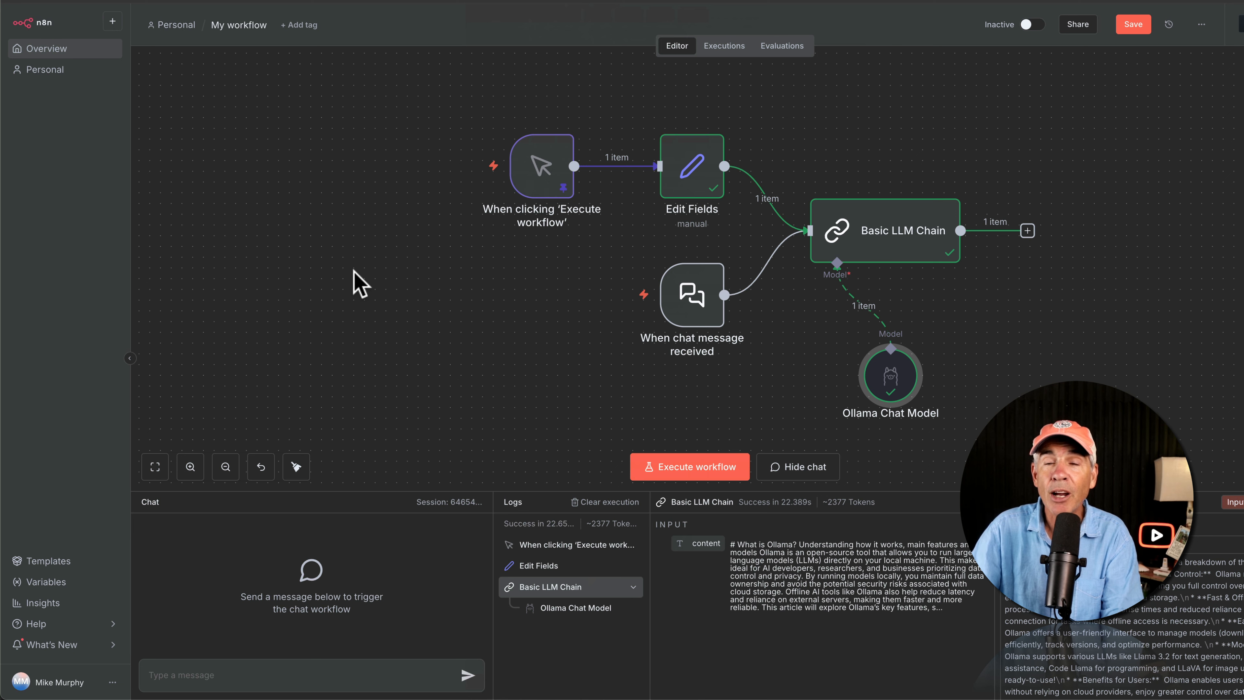